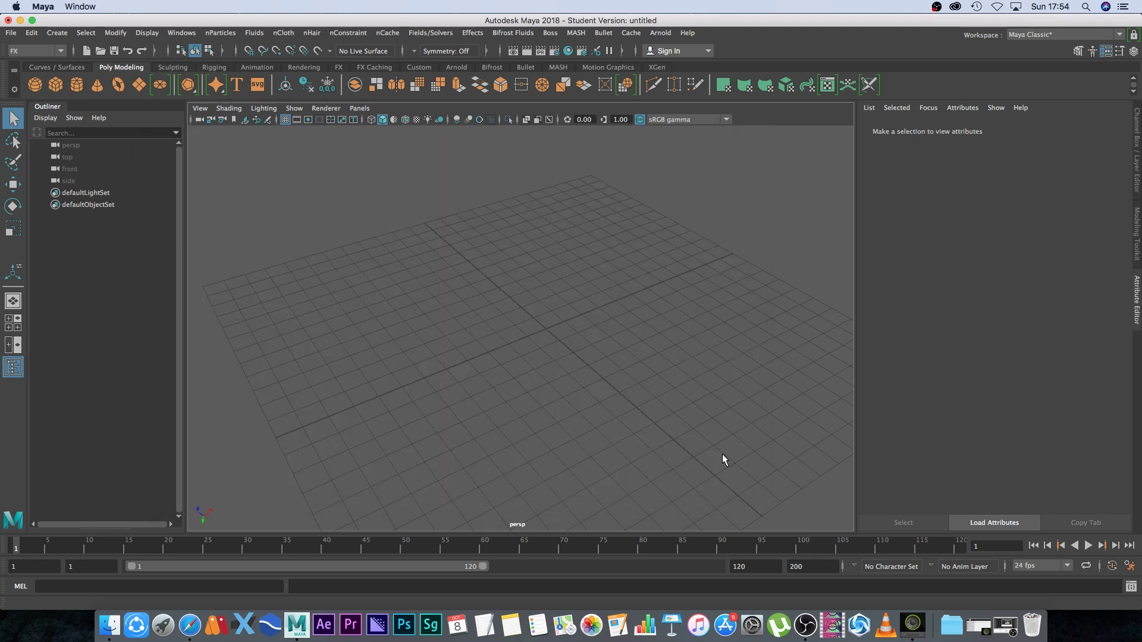
{"action": "left_click", "coordinate": [565, 327]}
{"action": "left_click_drag", "start_coordinate": [617, 416], "coordinate": [596, 408], "text": "alt"}
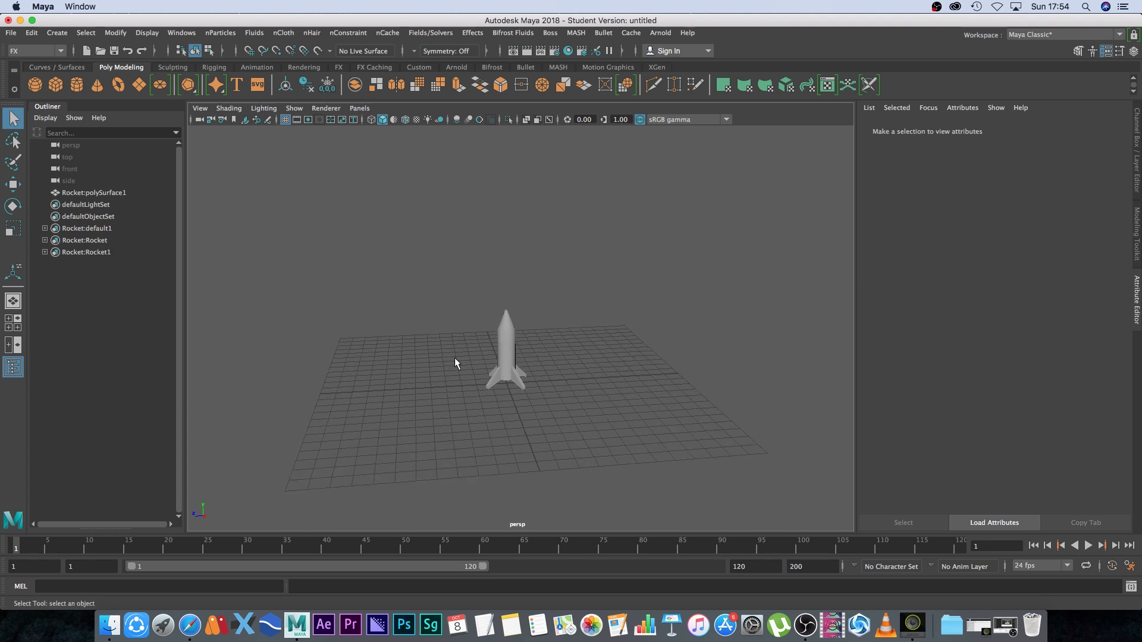
Step: Switch to the Animation command set, select the rocket mesh and show its transform attributes
{"action": "left_click", "coordinate": [23, 51]}
{"action": "left_click", "coordinate": [22, 89]}
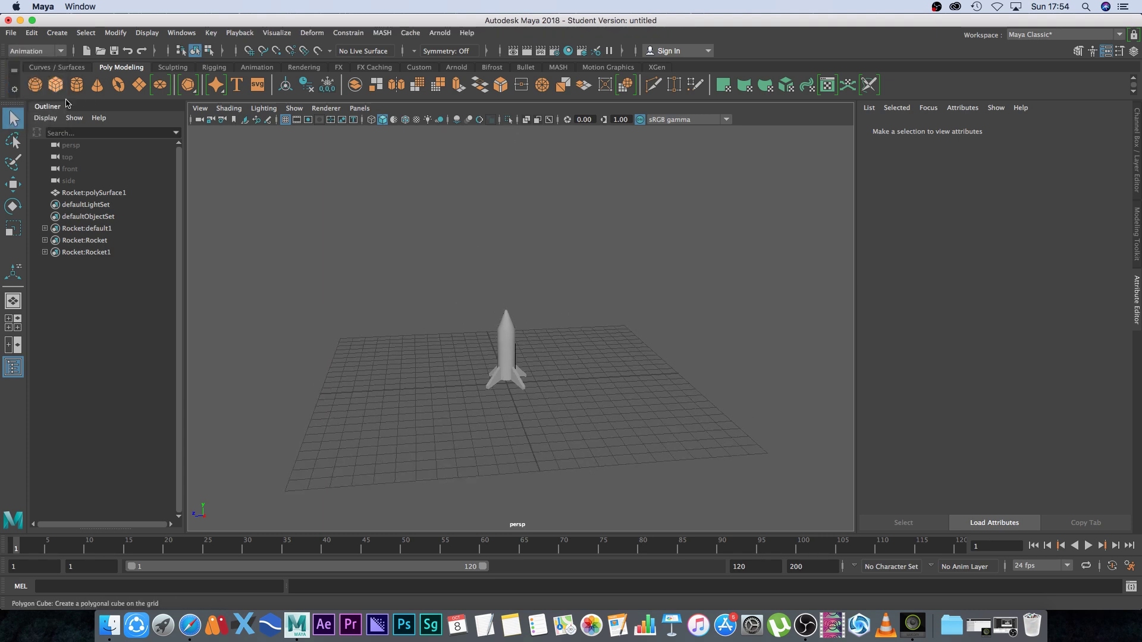
{"action": "left_click_drag", "start_coordinate": [572, 408], "coordinate": [553, 362], "text": "alt"}
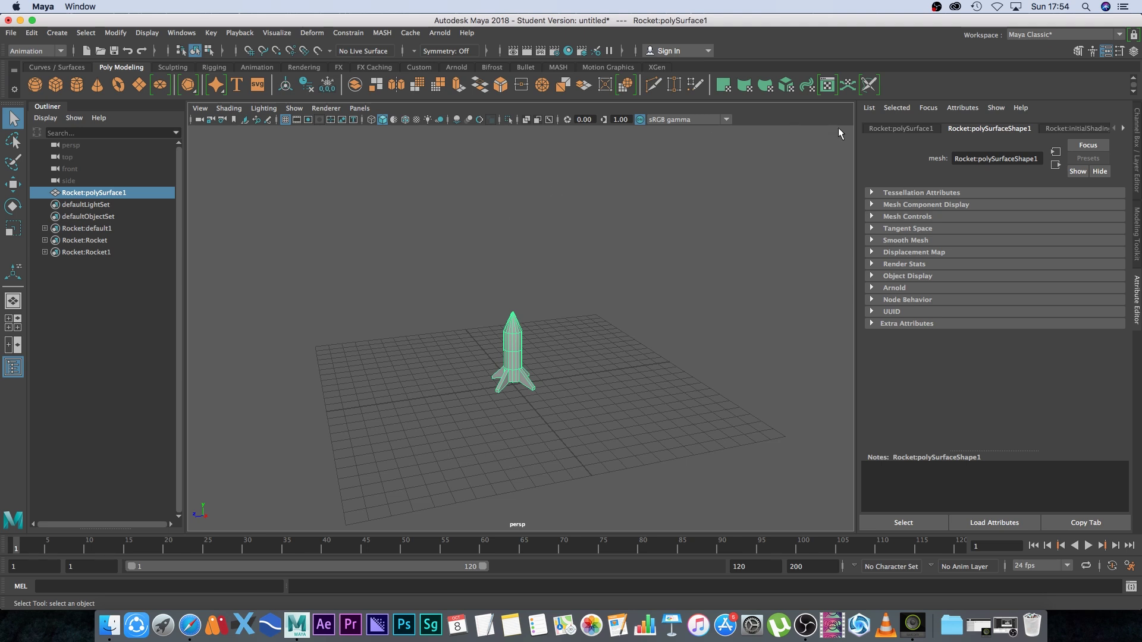
{"action": "left_click", "coordinate": [901, 129]}
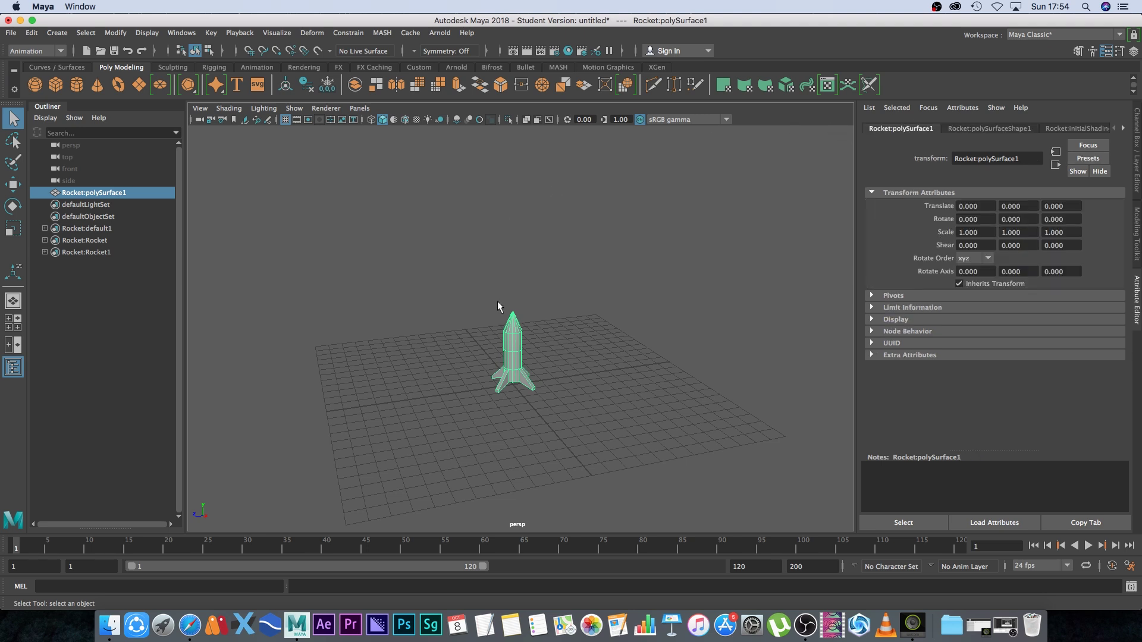
Step: Try raising the rocket along its vertical axis with the Move tool, and undo the move
{"action": "key", "text": "w"}
{"action": "left_click_drag", "start_coordinate": [507, 325], "coordinate": [498, 248]}
{"action": "key", "text": "super+z"}
Step: Set a keyframe on the rocket's Translate values at frame 1
{"action": "left_click_drag", "start_coordinate": [595, 362], "coordinate": [623, 325], "text": "alt"}
{"action": "right_click", "coordinate": [946, 210]}
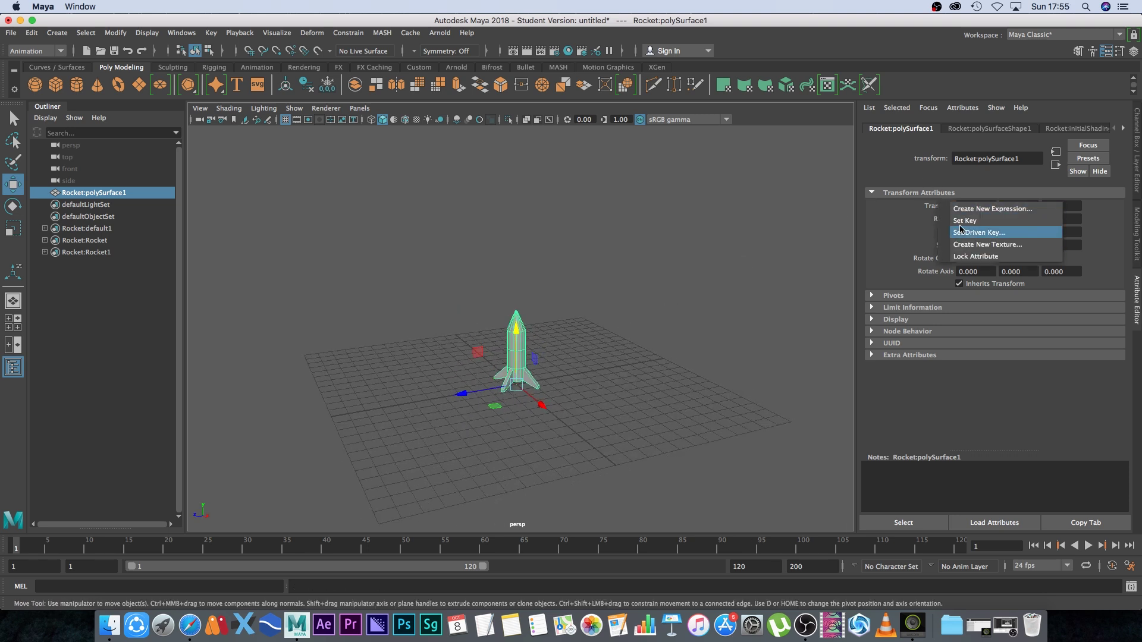
{"action": "left_click", "coordinate": [976, 232]}
Step: Set both the playback end and the animation end of the timeline to frame 50
{"action": "right_click_drag", "start_coordinate": [640, 407], "coordinate": [541, 240], "text": "alt"}
{"action": "middle_click_drag", "start_coordinate": [584, 328], "coordinate": [564, 413], "text": "alt"}
{"action": "double_click", "coordinate": [753, 565]}
{"action": "type", "text": "50"}
{"action": "key", "text": "Tab"}
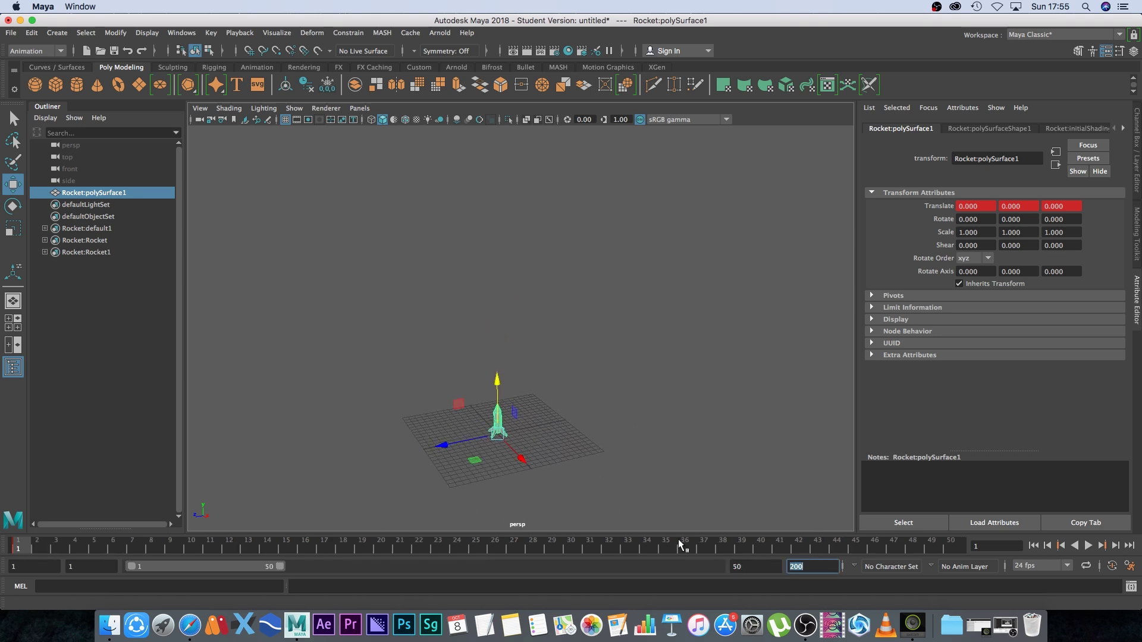
{"action": "type", "text": "50"}
{"action": "key", "text": "Tab"}
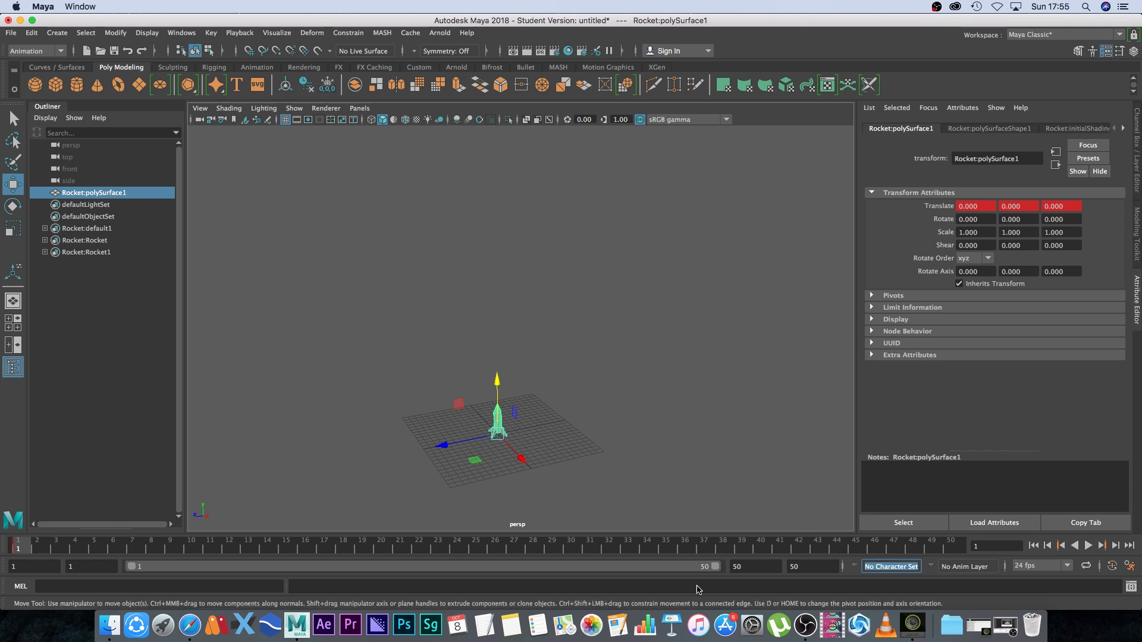
Step: At frame 50, raise the rocket to about 46.3 units in Y and keyframe its Translate values
{"action": "left_click_drag", "start_coordinate": [22, 548], "coordinate": [951, 543]}
{"action": "left_click_drag", "start_coordinate": [567, 408], "coordinate": [603, 417], "text": "alt"}
{"action": "left_click_drag", "start_coordinate": [504, 419], "coordinate": [501, 100]}
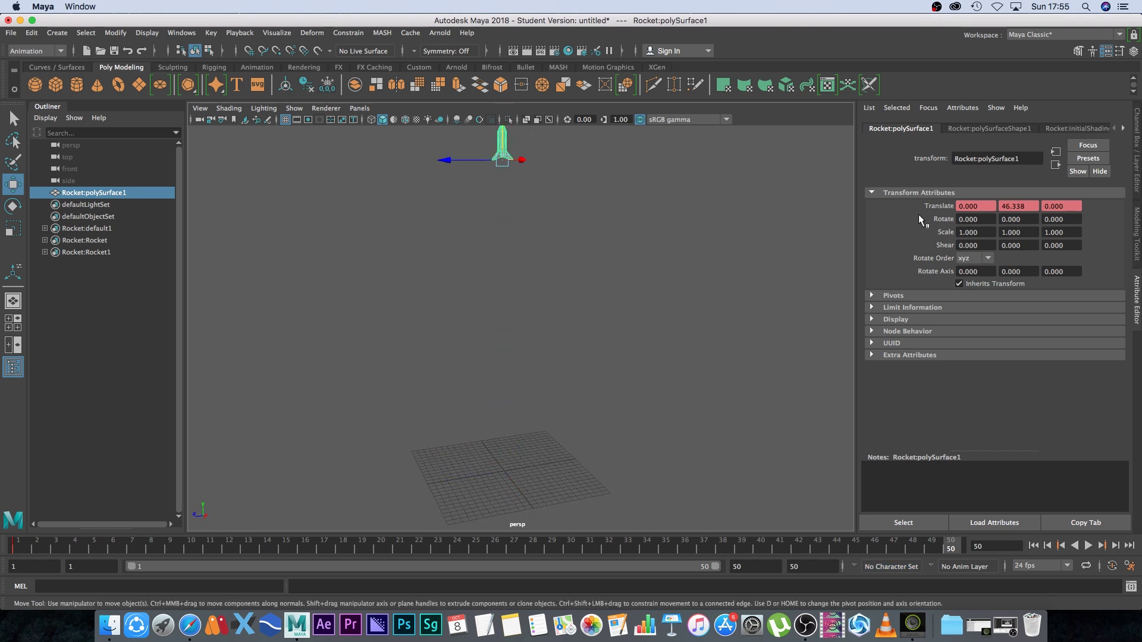
{"action": "right_click", "coordinate": [938, 208]}
{"action": "left_click", "coordinate": [964, 225]}
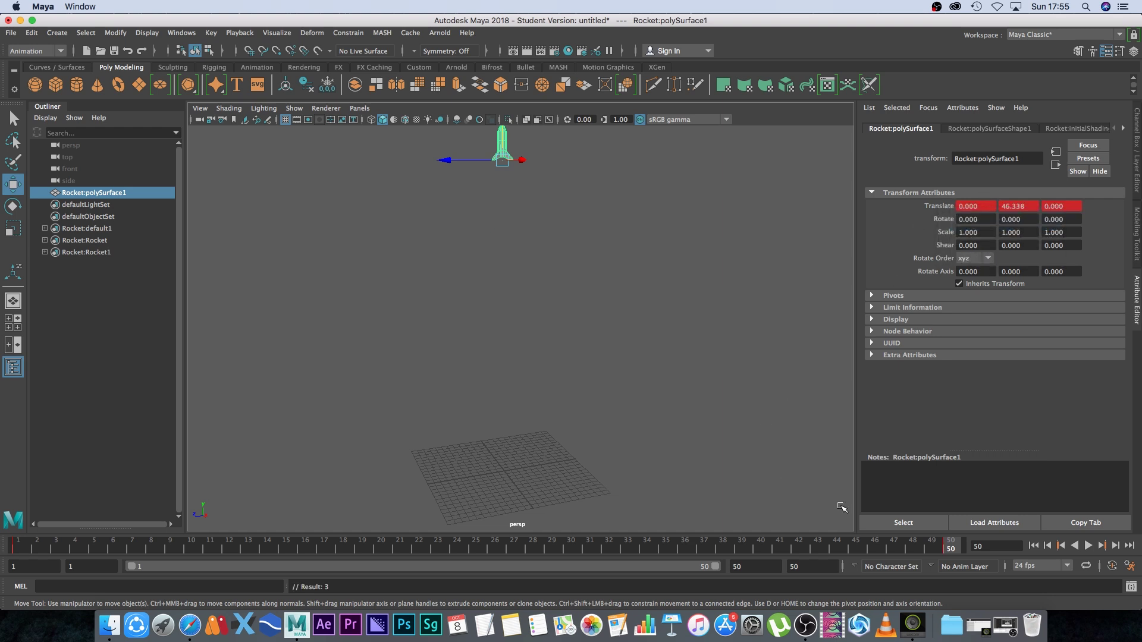
Step: Play the rocket's launch animation from the first frame to check it, and return to the start
{"action": "left_click", "coordinate": [1033, 546]}
{"action": "left_click", "coordinate": [1086, 545]}
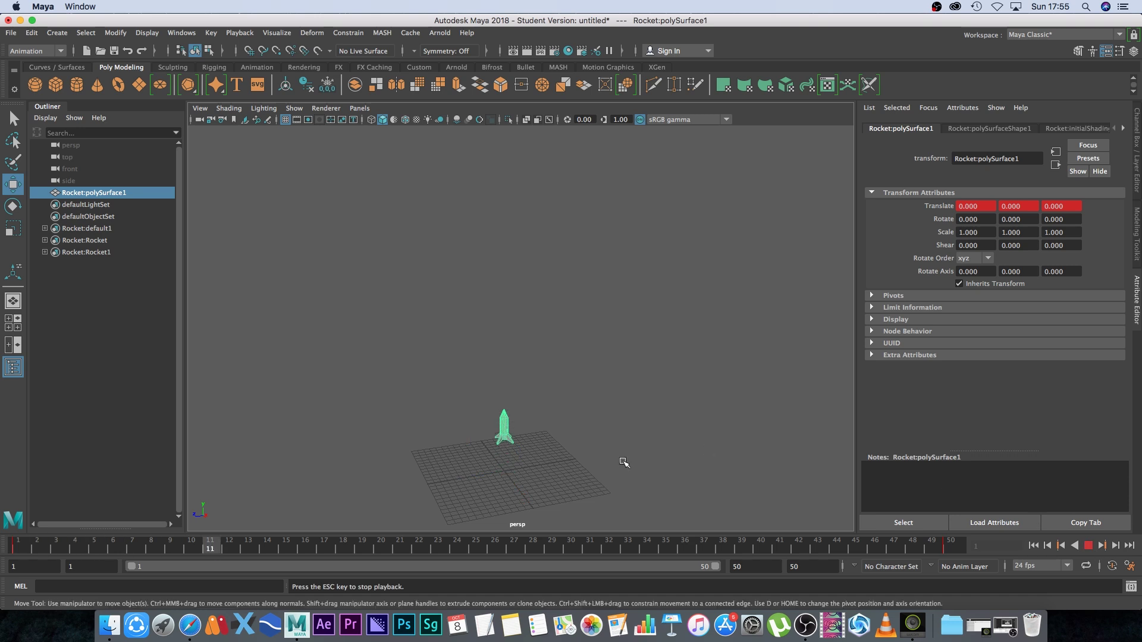
{"action": "left_click", "coordinate": [1086, 545]}
{"action": "left_click", "coordinate": [1033, 546]}
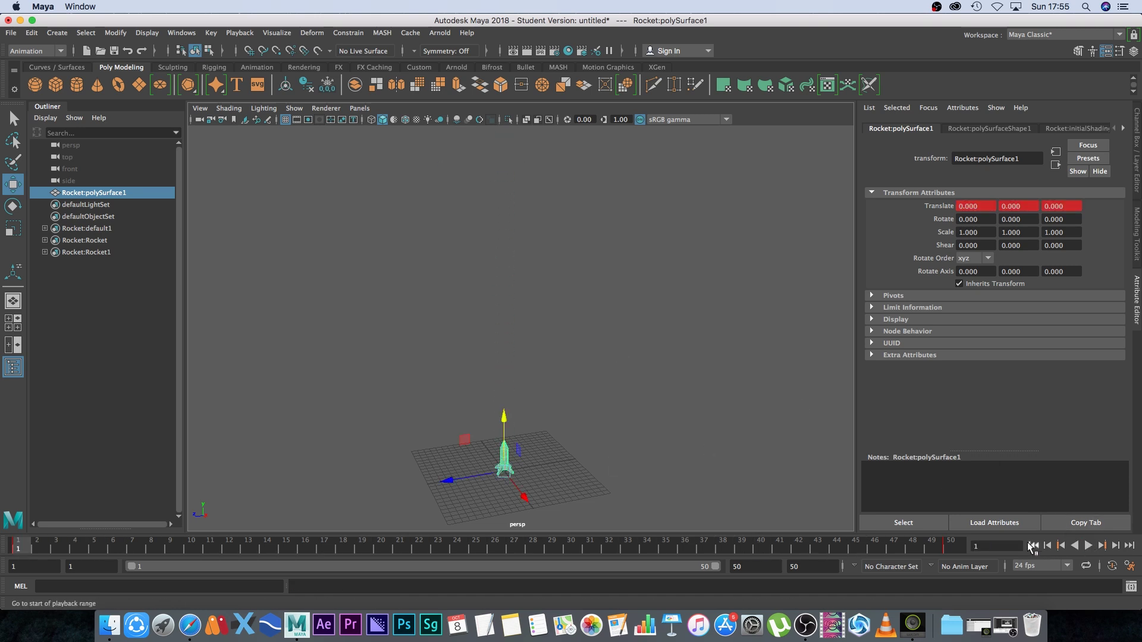
Step: Create a polygon cube and scale it into a ground slab, about 22.4 in X and 22.5 in Z
{"action": "middle_click_drag", "start_coordinate": [626, 397], "coordinate": [651, 292], "text": "alt"}
{"action": "left_click_drag", "start_coordinate": [652, 293], "coordinate": [623, 349], "text": "alt"}
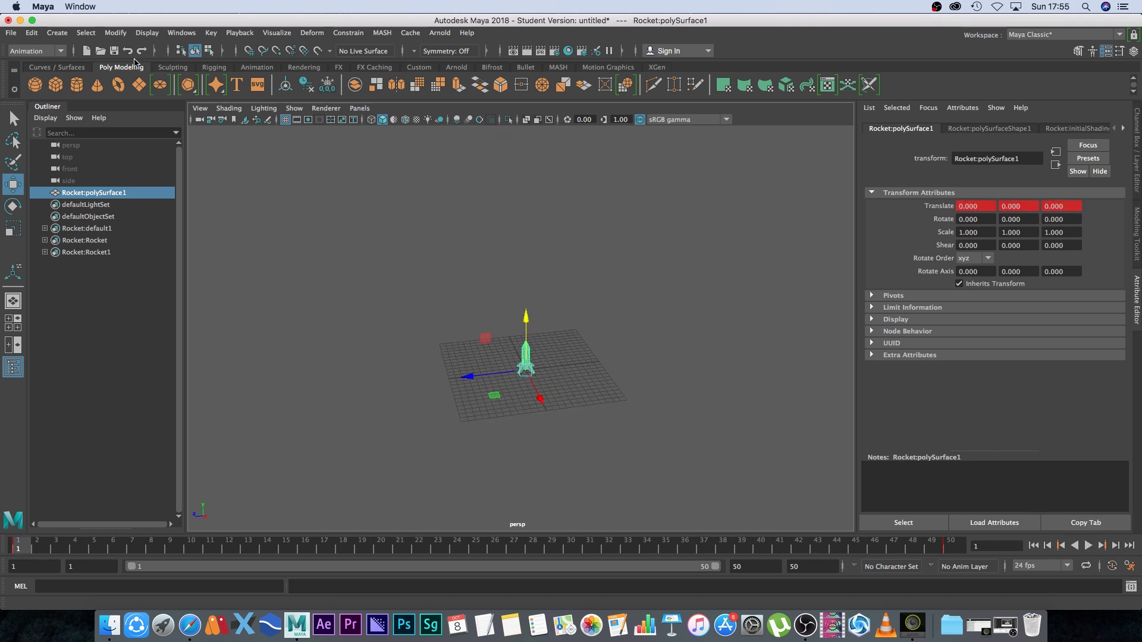
{"action": "left_click", "coordinate": [55, 85]}
{"action": "key", "text": "r"}
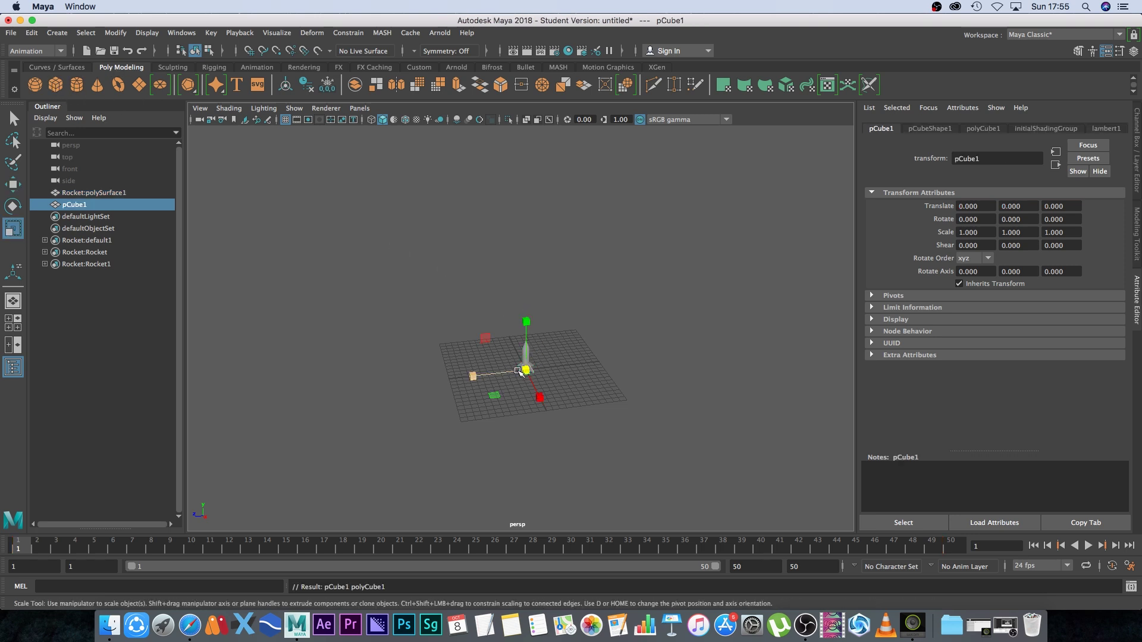
{"action": "mouse_move", "coordinate": [474, 376]}
{"action": "left_mouse_down"}
{"action": "mouse_move", "coordinate": [288, 401]}
{"action": "mouse_move", "coordinate": [475, 380]}
{"action": "mouse_move", "coordinate": [314, 395]}
{"action": "mouse_move", "coordinate": [470, 381]}
{"action": "mouse_move", "coordinate": [433, 384]}
{"action": "mouse_move", "coordinate": [456, 380]}
{"action": "left_mouse_up"}
{"action": "left_click_drag", "start_coordinate": [446, 473], "coordinate": [524, 461], "text": "alt"}
{"action": "left_click_drag", "start_coordinate": [575, 386], "coordinate": [601, 397]}
Step: Lower the ground slab to about -0.54 in Y so it sits beneath the rocket
{"action": "right_click_drag", "start_coordinate": [582, 388], "coordinate": [749, 424], "text": "alt"}
{"action": "middle_click_drag", "start_coordinate": [629, 408], "coordinate": [600, 373], "text": "alt"}
{"action": "key", "text": "w"}
{"action": "mouse_move", "coordinate": [521, 326]}
{"action": "left_mouse_down"}
{"action": "mouse_move", "coordinate": [521, 351]}
{"action": "mouse_move", "coordinate": [521, 326]}
{"action": "left_mouse_up"}
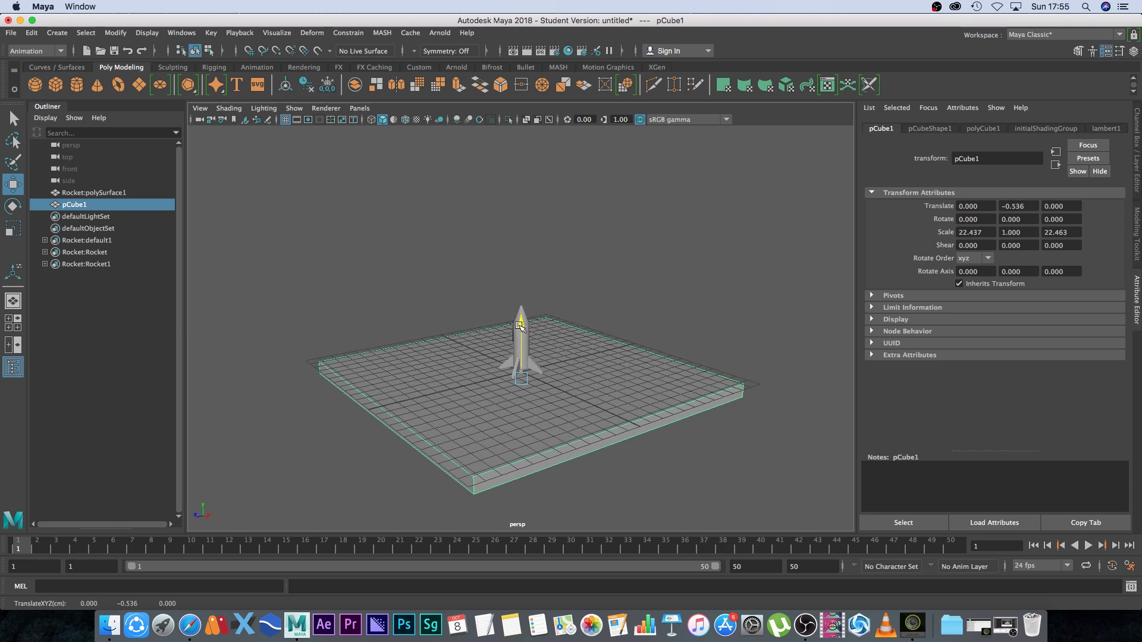
{"action": "mouse_move", "coordinate": [619, 351]}
{"action": "left_mouse_down", "text": "alt"}
{"action": "mouse_move", "coordinate": [602, 337]}
{"action": "mouse_move", "coordinate": [655, 359]}
{"action": "mouse_move", "coordinate": [607, 379]}
{"action": "mouse_move", "coordinate": [625, 369]}
{"action": "left_mouse_up", "text": "alt"}
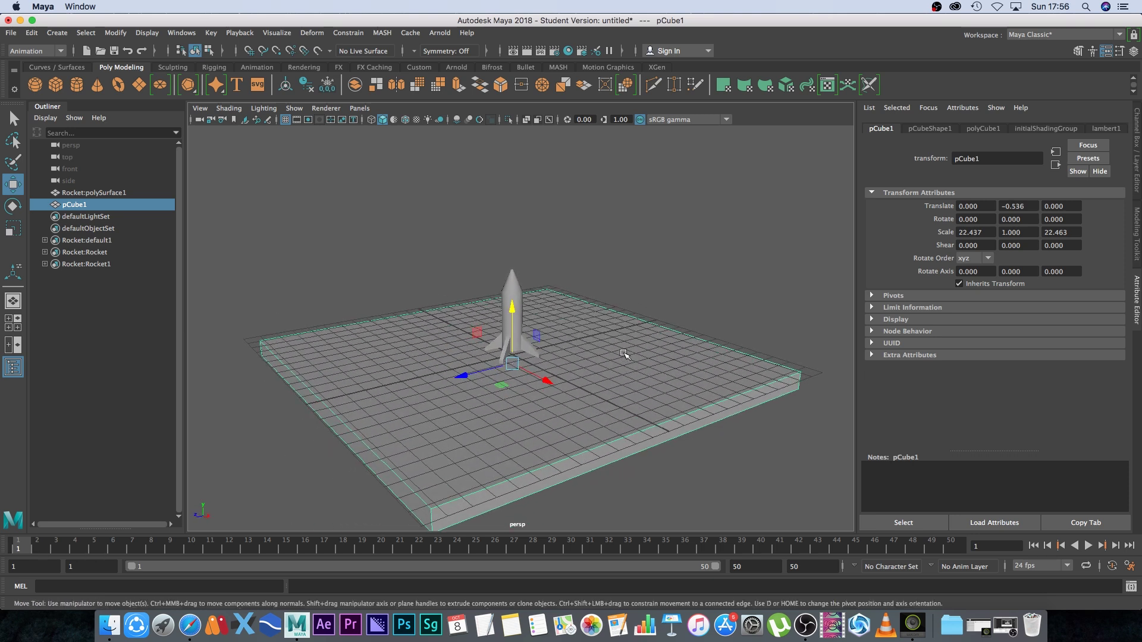
Step: Switch to the FX command set and create a 3D fluid container around the rocket
{"action": "left_click", "coordinate": [33, 52]}
{"action": "left_click", "coordinate": [25, 100]}
{"action": "left_click", "coordinate": [254, 33]}
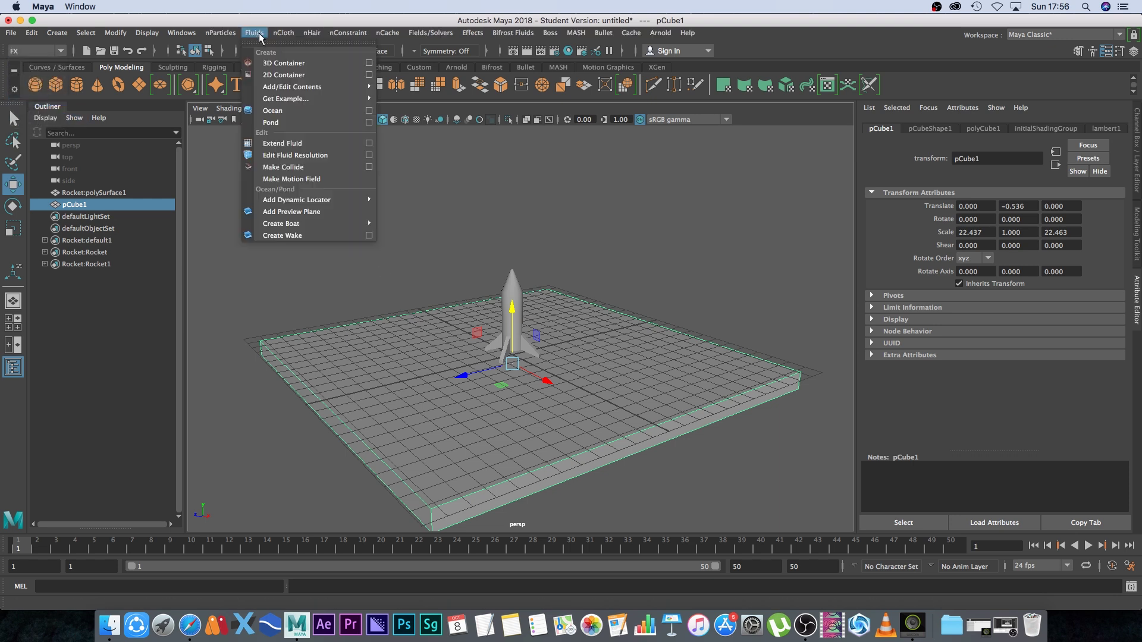
{"action": "left_click", "coordinate": [309, 64]}
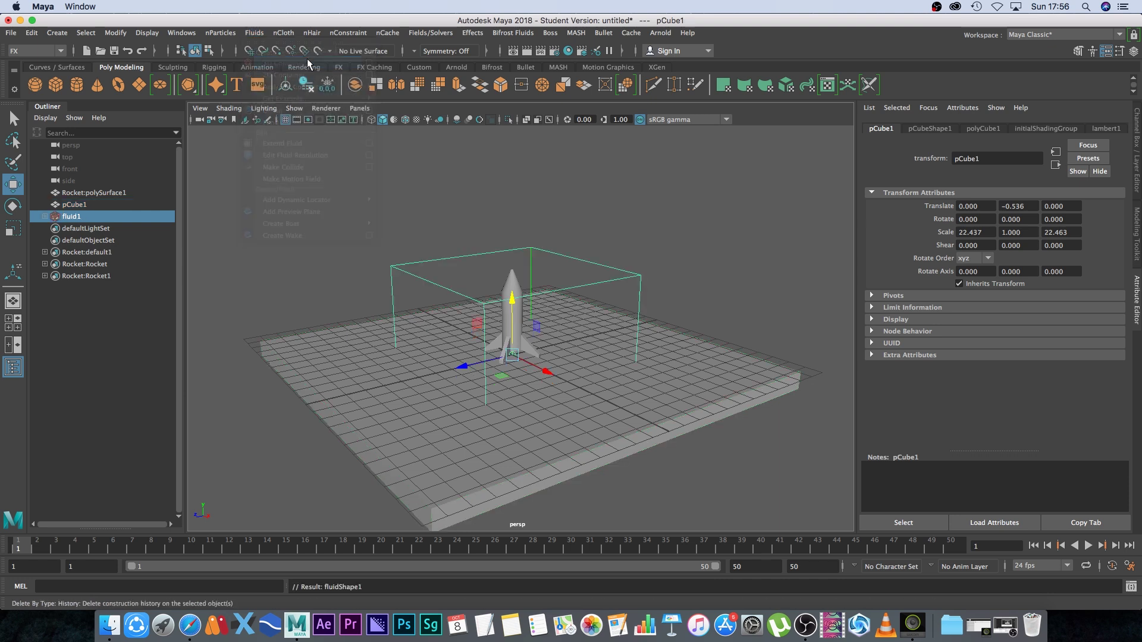
Step: Hide the ground slab so the whole fluid container can be seen
{"action": "left_click_drag", "start_coordinate": [672, 284], "coordinate": [658, 280], "text": "alt"}
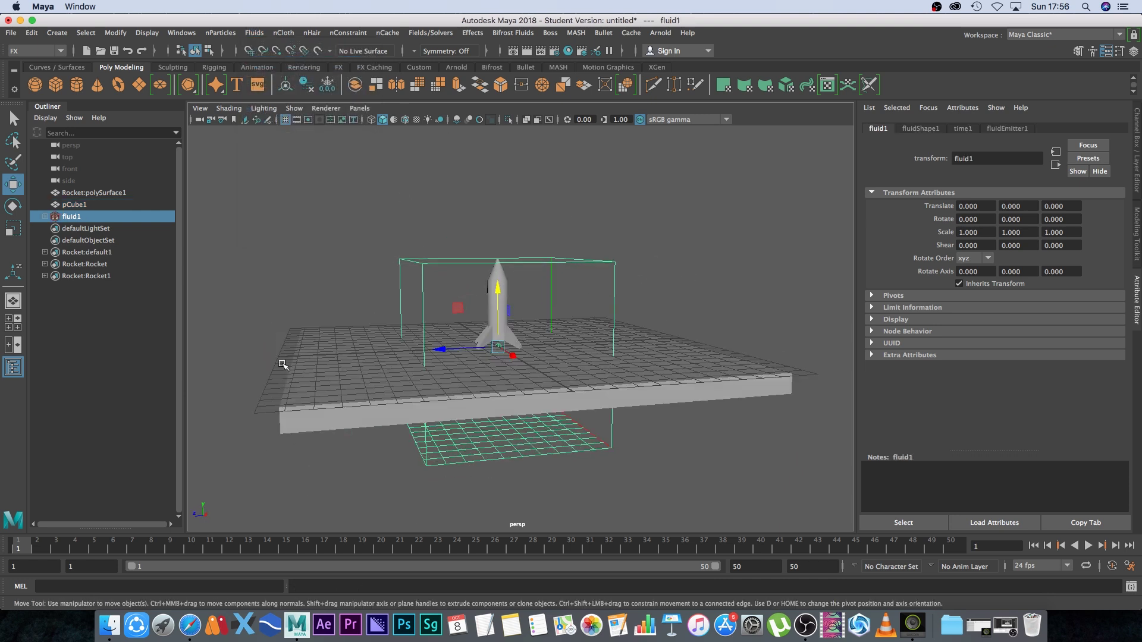
{"action": "left_click_drag", "start_coordinate": [636, 364], "coordinate": [665, 337], "text": "alt"}
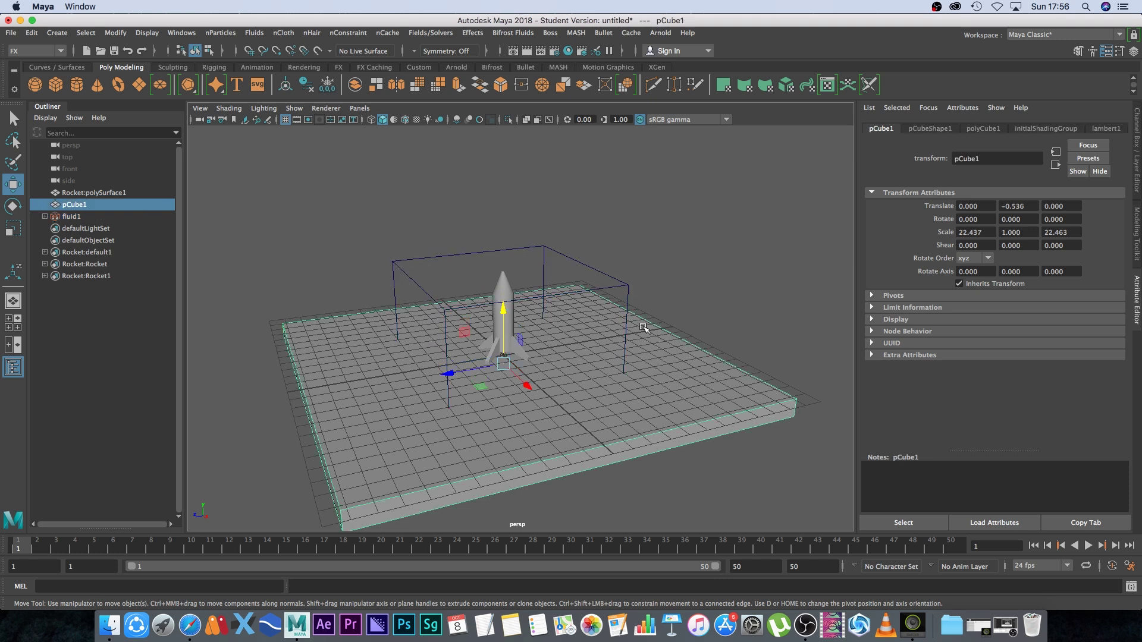
{"action": "key", "text": "ctrl+h"}
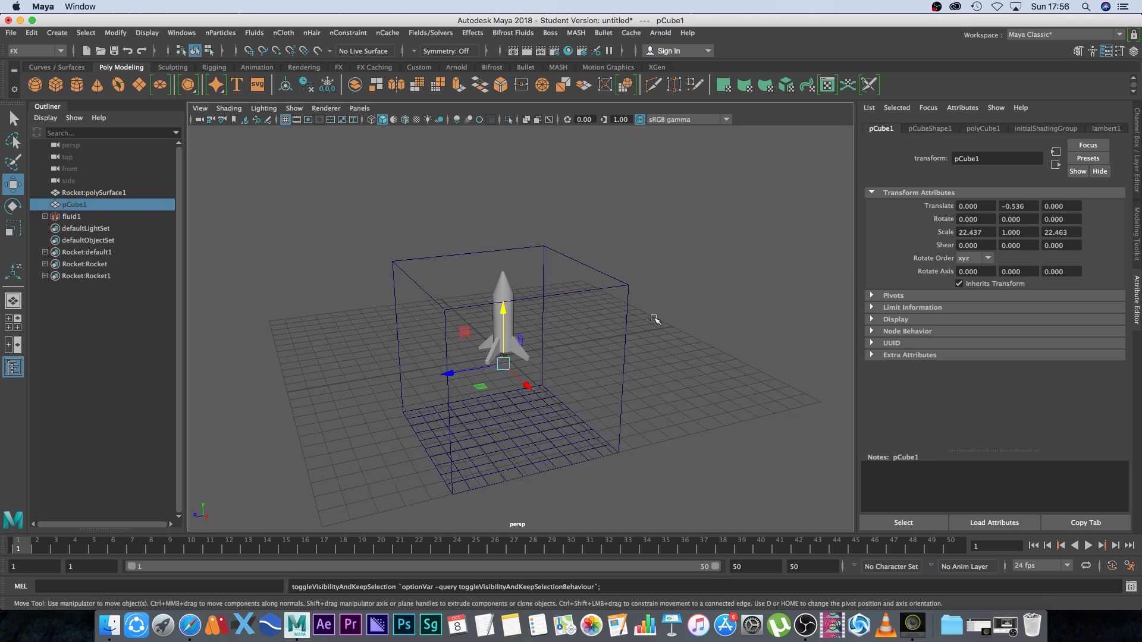
Step: Delete the fluid container's default emitter located beneath the rocket
{"action": "right_click_drag", "start_coordinate": [600, 327], "coordinate": [735, 377], "text": "alt"}
{"action": "left_click_drag", "start_coordinate": [642, 354], "coordinate": [602, 344], "text": "alt"}
{"action": "left_click", "coordinate": [619, 321]}
{"action": "scroll", "coordinate": [503, 311], "scroll_direction": "up", "scroll_amount": 4}
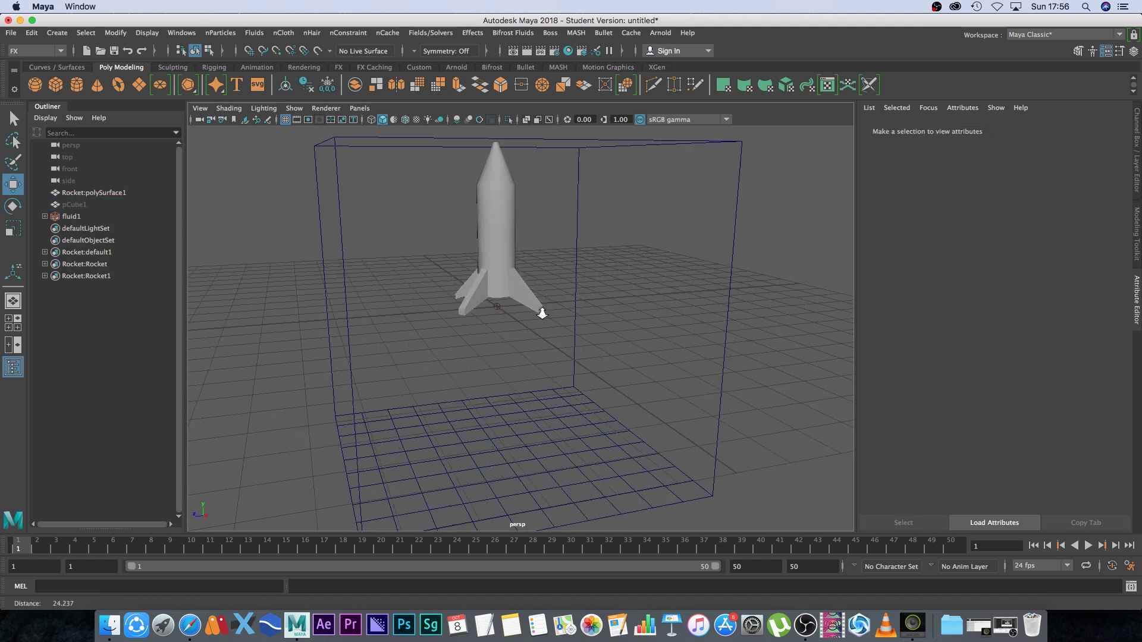
{"action": "left_click_drag", "start_coordinate": [500, 310], "coordinate": [499, 309]}
{"action": "mouse_move", "coordinate": [540, 348]}
{"action": "left_mouse_down", "text": "alt"}
{"action": "mouse_move", "coordinate": [566, 341]}
{"action": "mouse_move", "coordinate": [516, 345]}
{"action": "mouse_move", "coordinate": [551, 351]}
{"action": "left_mouse_up", "text": "alt"}
{"action": "left_click", "coordinate": [503, 305]}
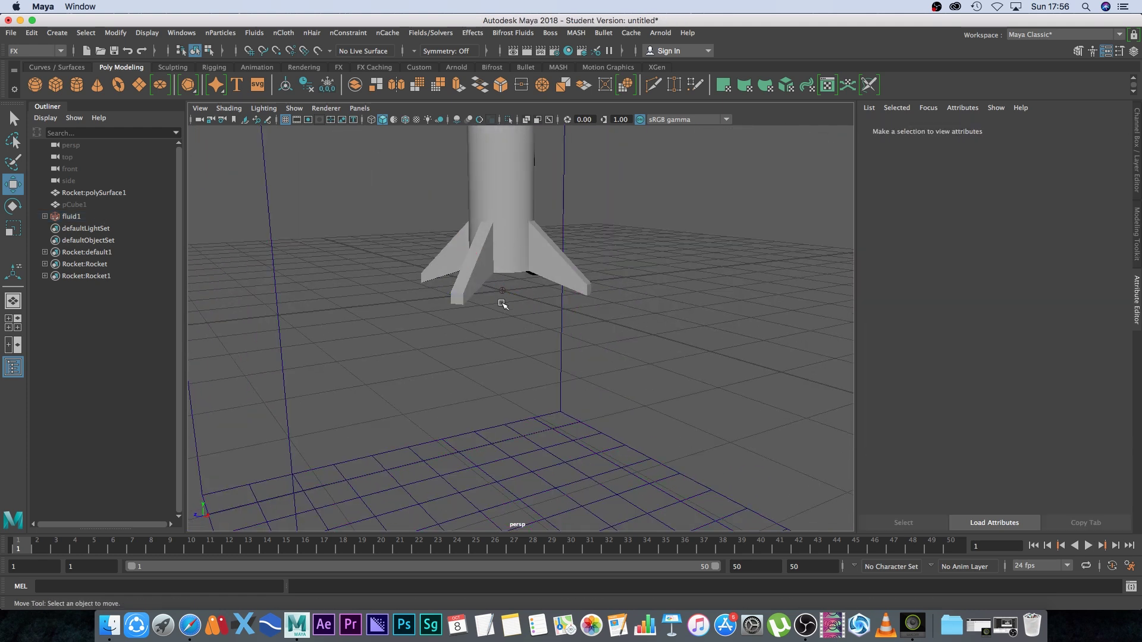
{"action": "left_click_drag", "start_coordinate": [518, 286], "coordinate": [518, 286]}
{"action": "key", "text": "BackSpace"}
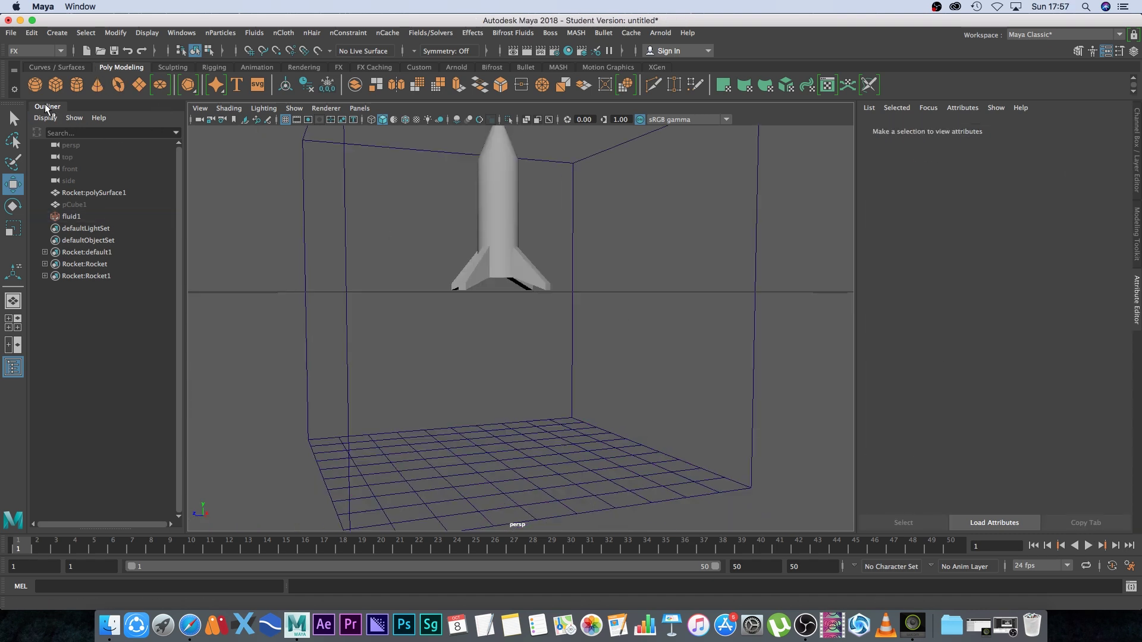
Step: Create a polygon sphere, scale it uniformly to about 0.32 and raise it to about 0.99 in Y inside the rocket's nozzle
{"action": "left_click", "coordinate": [34, 83]}
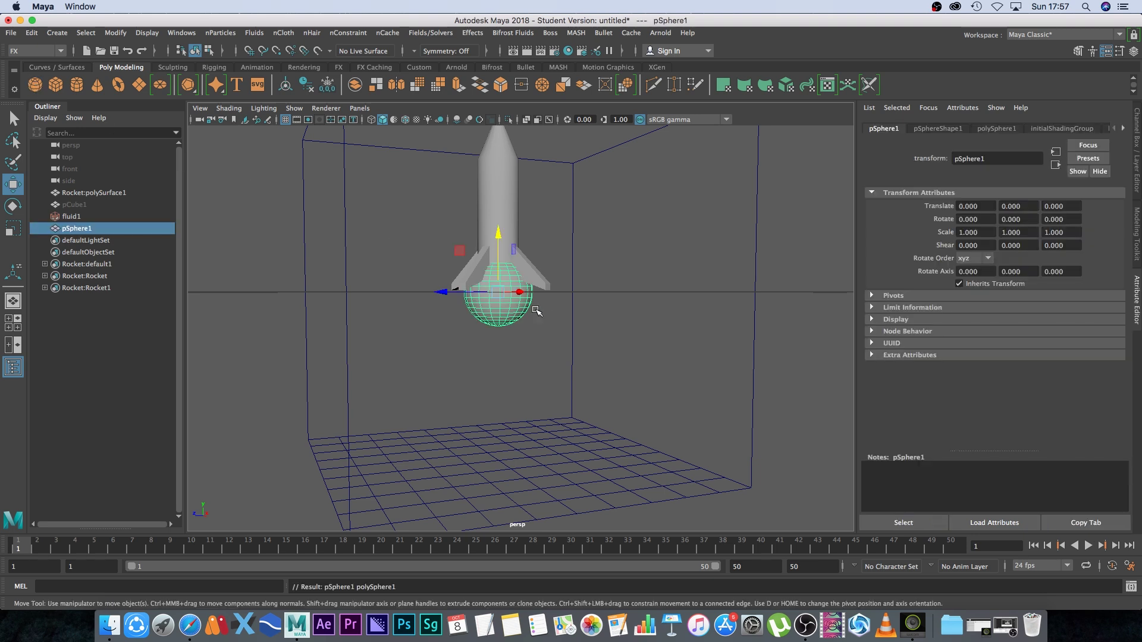
{"action": "key", "text": "r"}
{"action": "left_click_drag", "start_coordinate": [498, 291], "coordinate": [464, 303]}
{"action": "right_click_drag", "start_coordinate": [533, 268], "coordinate": [832, 330], "text": "alt"}
{"action": "middle_click_drag", "start_coordinate": [539, 246], "coordinate": [599, 383], "text": "alt"}
{"action": "left_click_drag", "start_coordinate": [598, 383], "coordinate": [581, 334], "text": "alt"}
{"action": "left_click_drag", "start_coordinate": [487, 306], "coordinate": [493, 157]}
{"action": "key", "text": "w"}
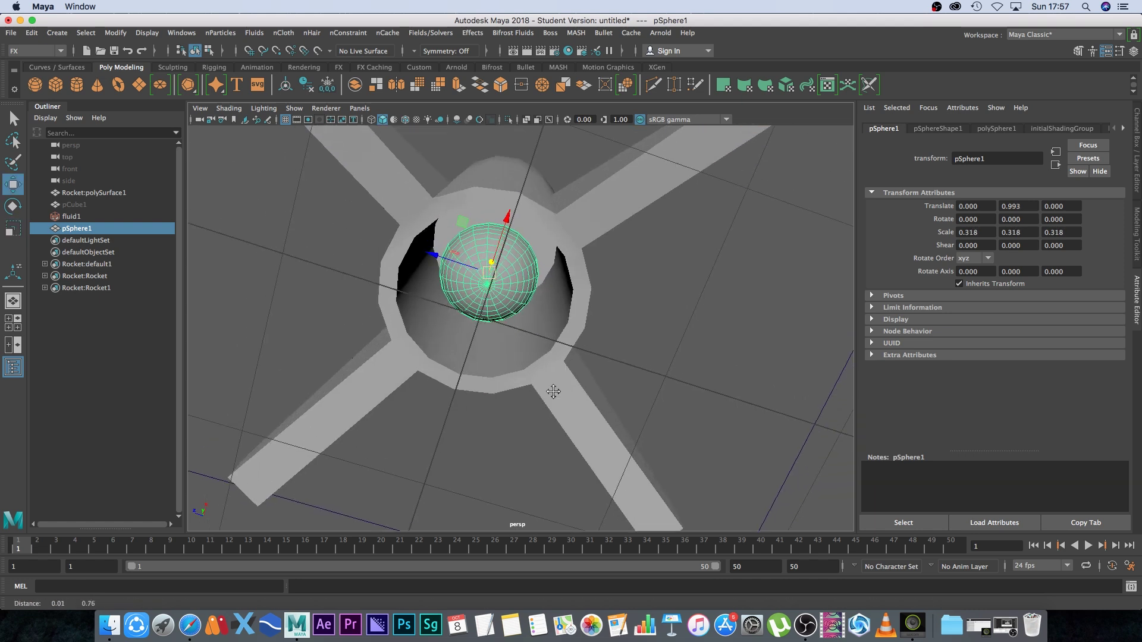
Step: Move the small sphere down along Y until it hangs just below the rocket's fins
{"action": "left_click_drag", "start_coordinate": [554, 392], "coordinate": [631, 384], "text": "alt"}
{"action": "key", "text": "r"}
{"action": "right_click_drag", "start_coordinate": [631, 383], "coordinate": [574, 280], "text": "alt"}
{"action": "left_click_drag", "start_coordinate": [574, 280], "coordinate": [562, 296], "text": "alt"}
{"action": "key", "text": "w"}
{"action": "left_click_drag", "start_coordinate": [497, 269], "coordinate": [498, 373]}
{"action": "middle_click_drag", "start_coordinate": [632, 434], "coordinate": [618, 347], "text": "alt"}
{"action": "left_click_drag", "start_coordinate": [619, 347], "coordinate": [674, 317], "text": "alt"}
{"action": "left_click", "coordinate": [678, 319]}
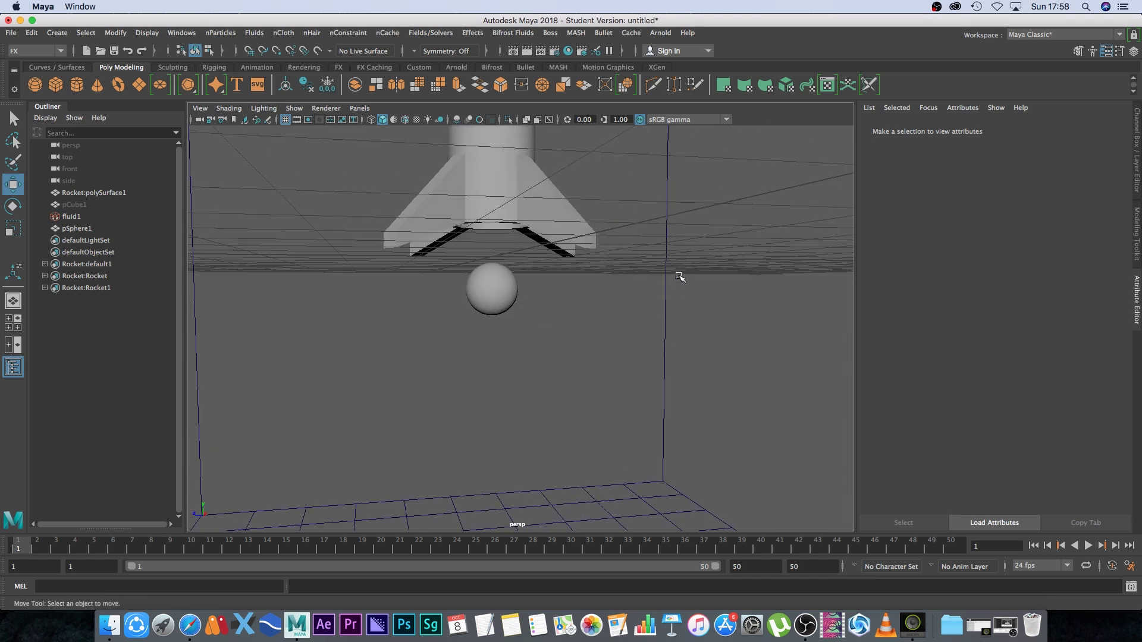
Step: Select the fluid container and enable Auto Resize in its fluid shape attributes
{"action": "left_click_drag", "start_coordinate": [679, 276], "coordinate": [625, 314]}
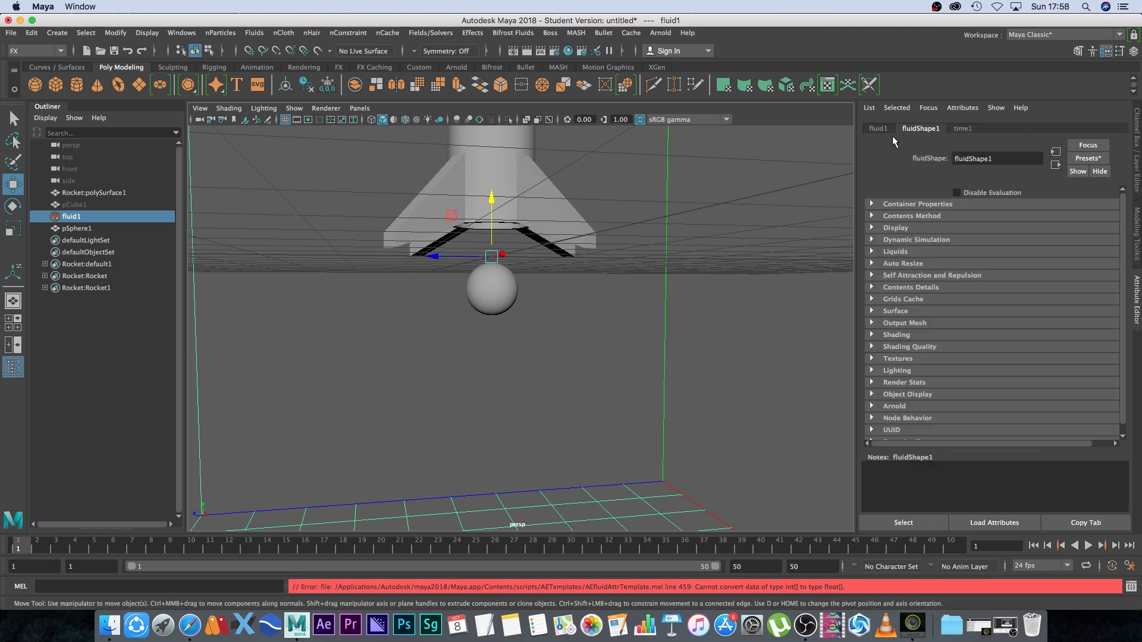
{"action": "left_click", "coordinate": [870, 263]}
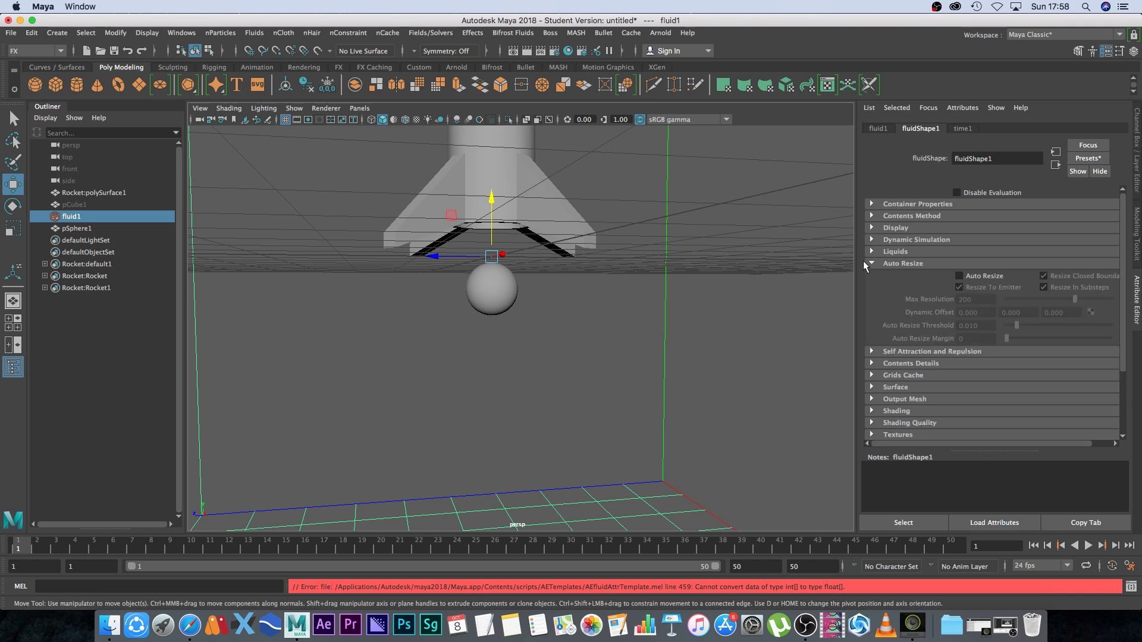
{"action": "left_click", "coordinate": [959, 277]}
Step: Play the scene from the first frame to check how the container resizes, and return to the start
{"action": "right_click_drag", "start_coordinate": [727, 351], "coordinate": [666, 244], "text": "alt"}
{"action": "left_click_drag", "start_coordinate": [666, 245], "coordinate": [681, 225], "text": "alt"}
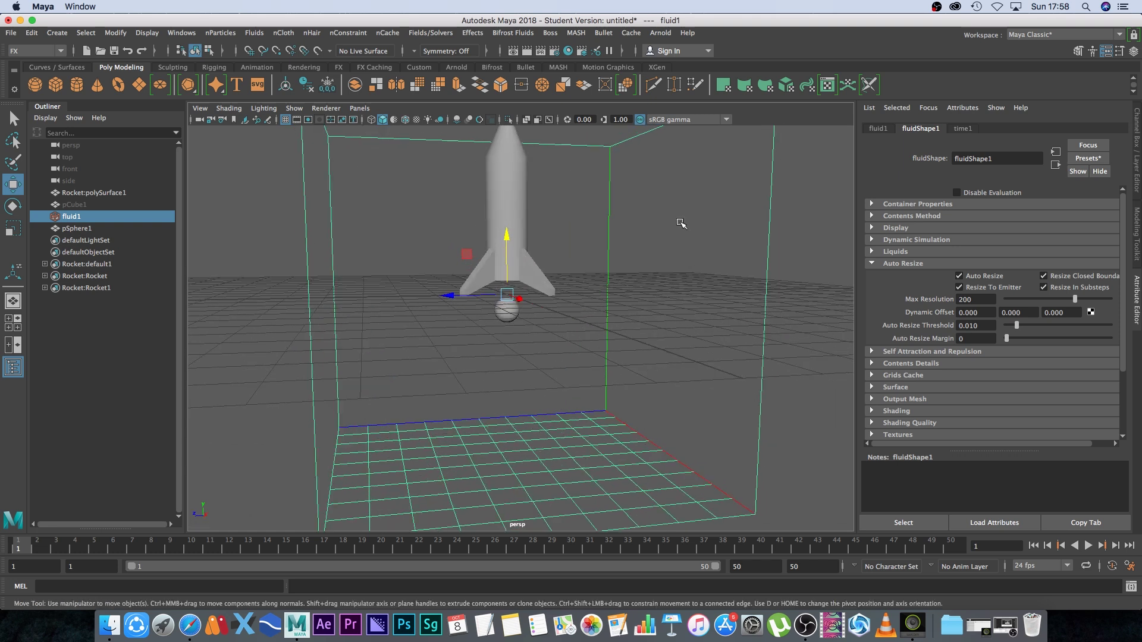
{"action": "left_click", "coordinate": [1038, 546]}
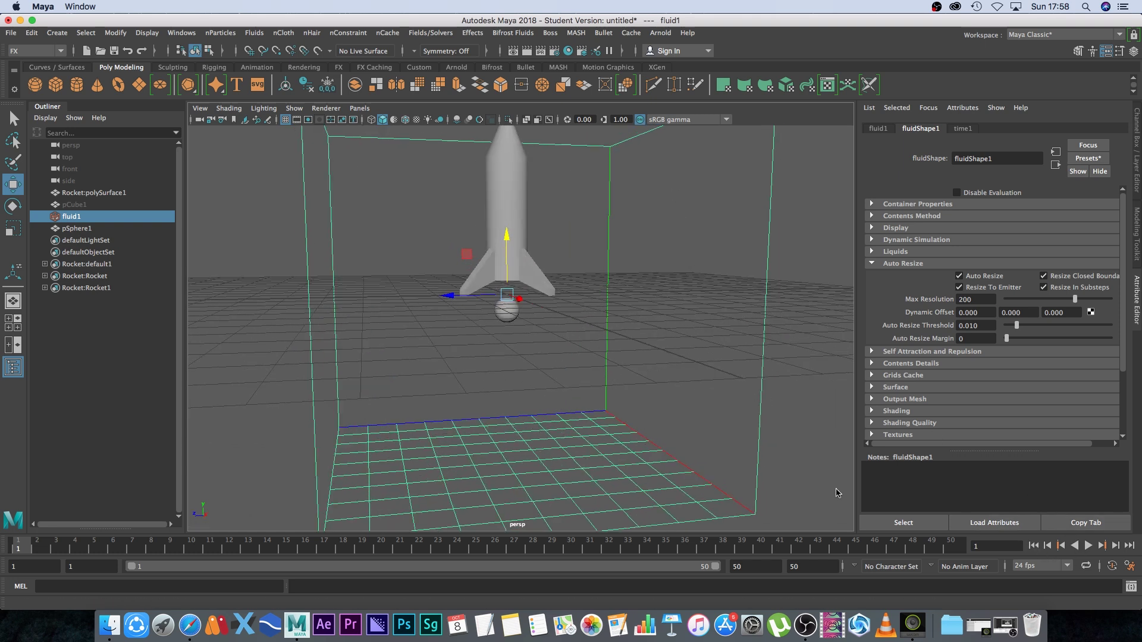
{"action": "left_click", "coordinate": [1088, 545]}
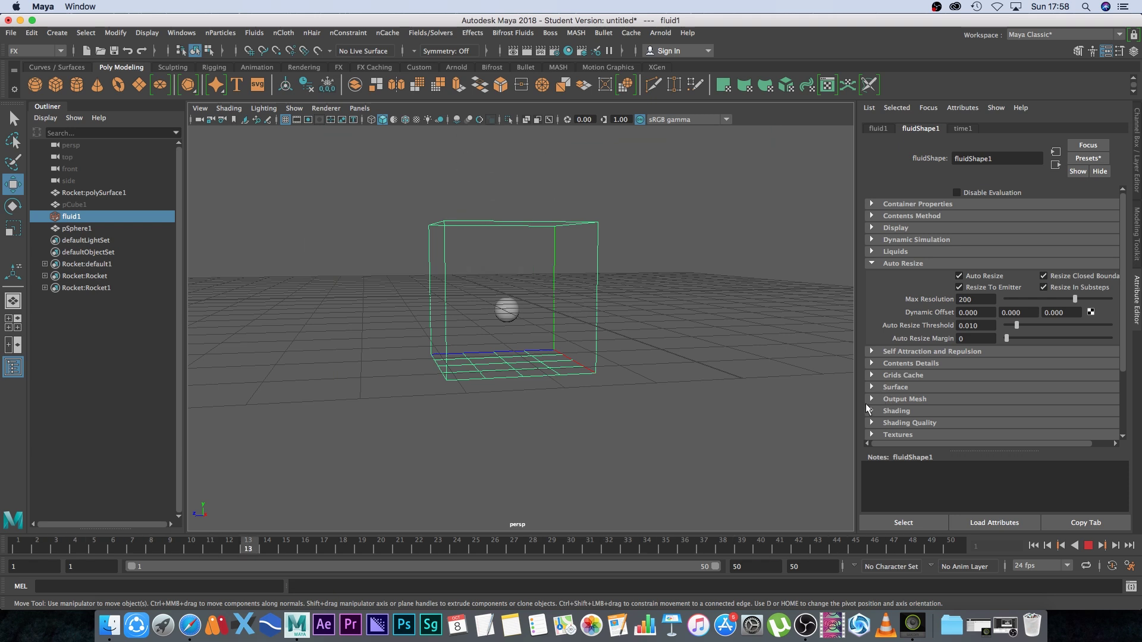
{"action": "left_click", "coordinate": [1033, 546]}
{"action": "left_click", "coordinate": [663, 273]}
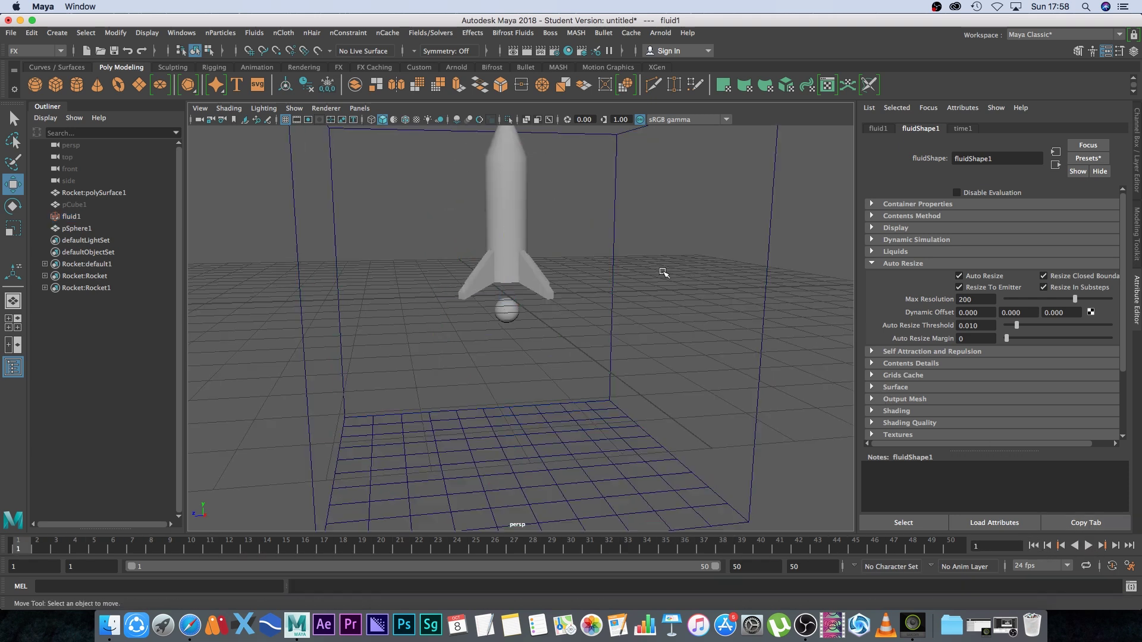
Step: Make the small sphere below the rocket an object emitter for the fluid container using Emit from Object
{"action": "left_click_drag", "start_coordinate": [652, 213], "coordinate": [583, 283]}
{"action": "left_click_drag", "start_coordinate": [677, 268], "coordinate": [523, 324], "text": "alt"}
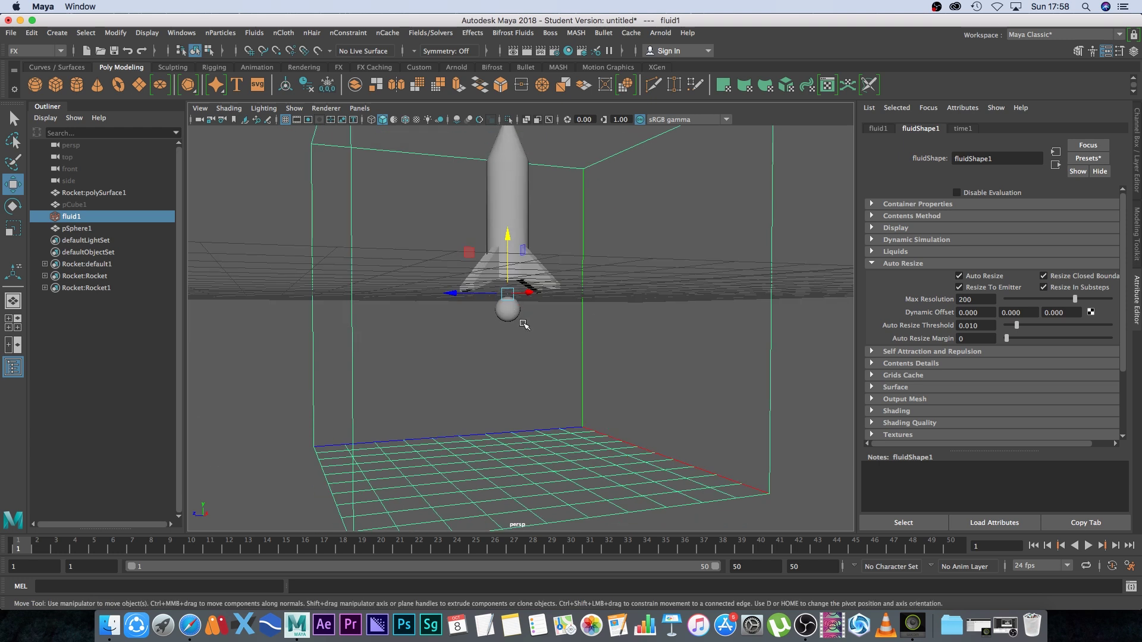
{"action": "left_click", "coordinate": [507, 311], "text": "shift"}
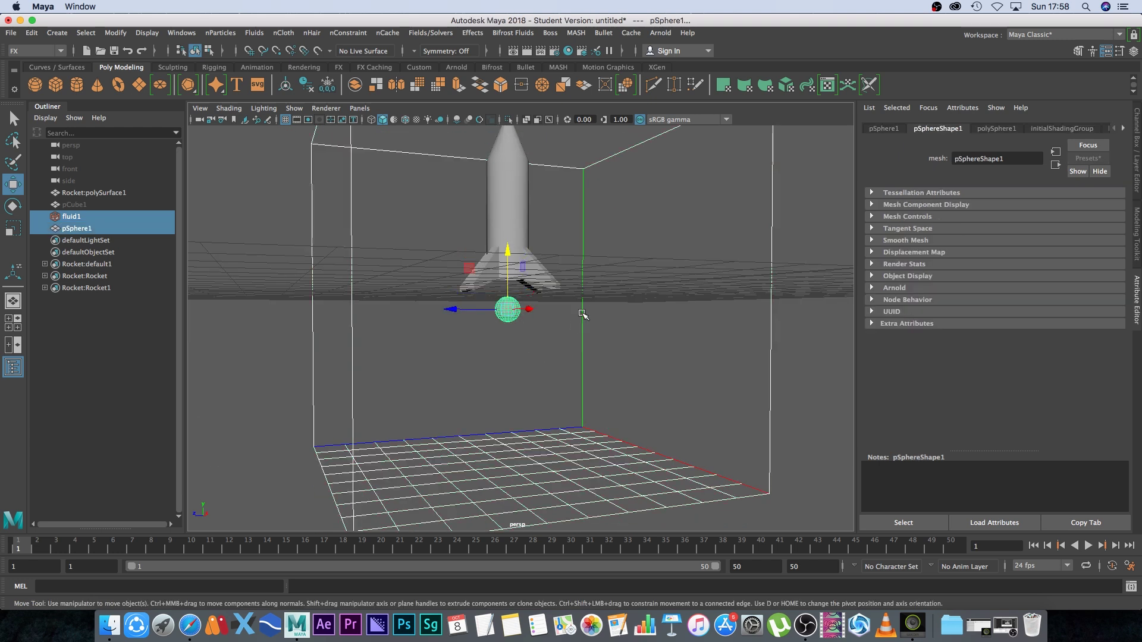
{"action": "left_click", "coordinate": [254, 32]}
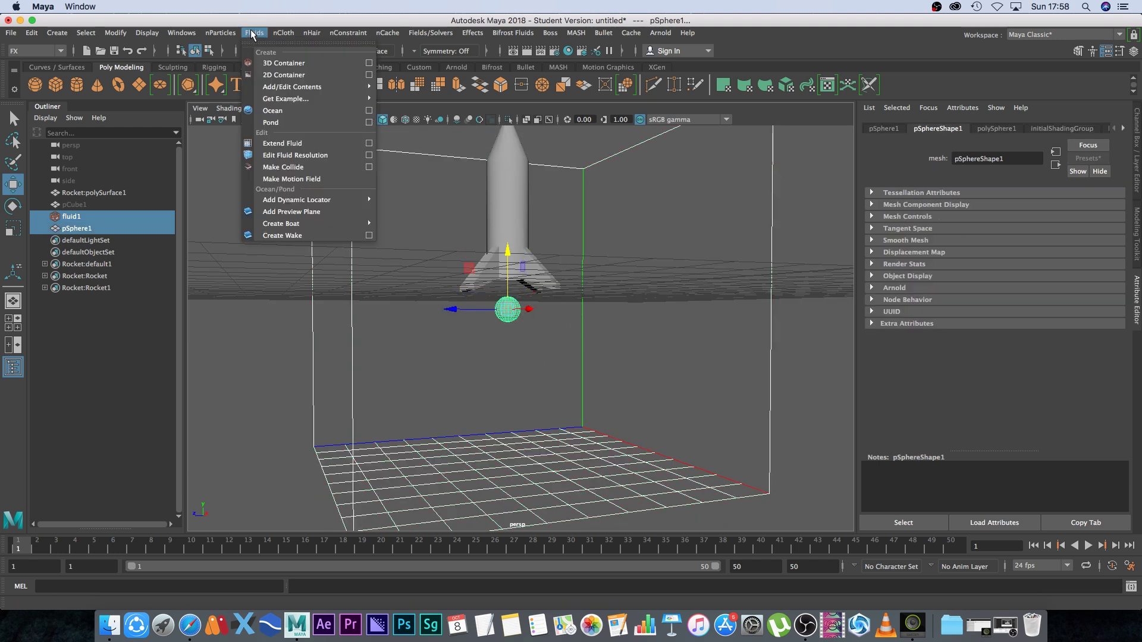
{"action": "mouse_move", "coordinate": [270, 88]}
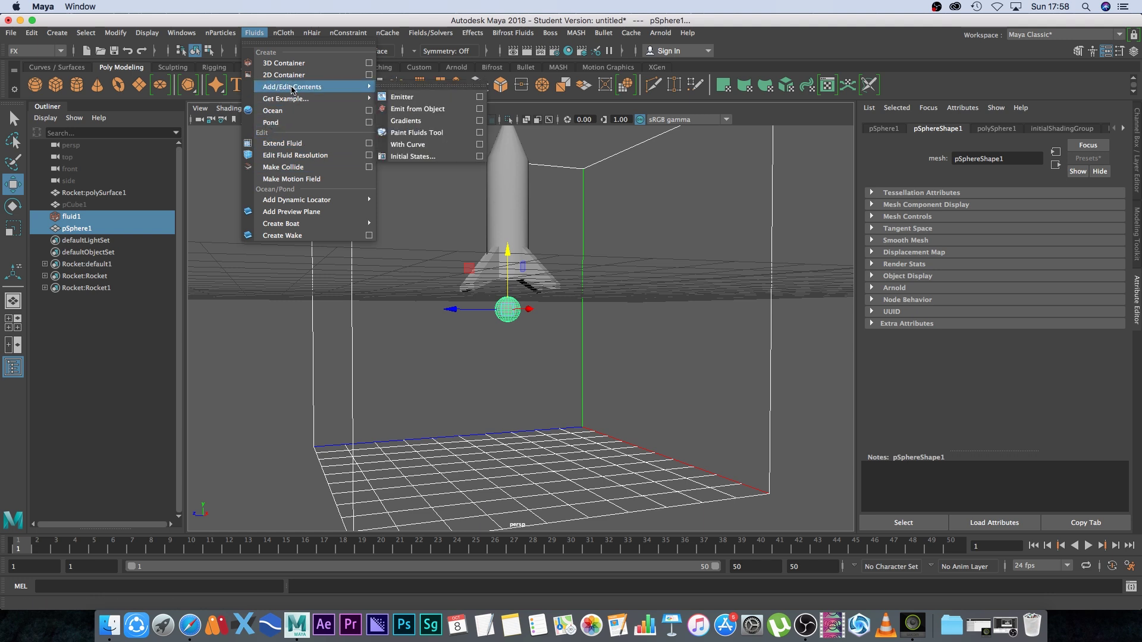
{"action": "left_click", "coordinate": [419, 109]}
{"action": "left_click", "coordinate": [623, 240]}
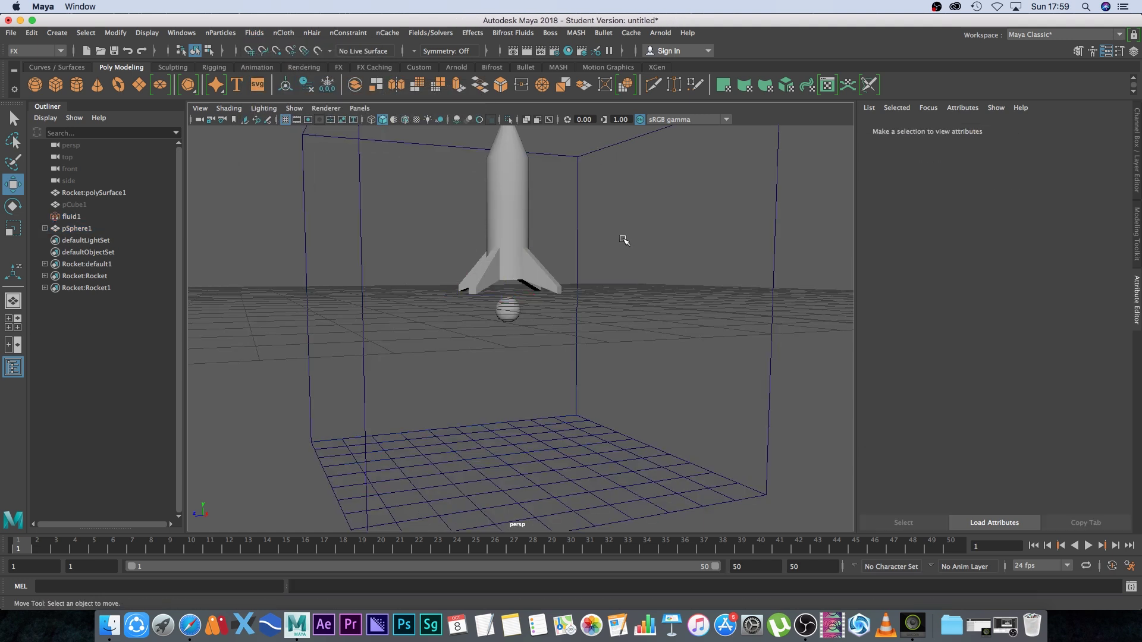
Step: Play the scene from the first frame to check the fluid emission from the sphere, and return to the start
{"action": "left_click", "coordinate": [580, 202]}
{"action": "left_click_drag", "start_coordinate": [529, 343], "coordinate": [493, 340]}
{"action": "left_click_drag", "start_coordinate": [619, 322], "coordinate": [630, 322], "text": "alt"}
{"action": "left_click", "coordinate": [630, 320]}
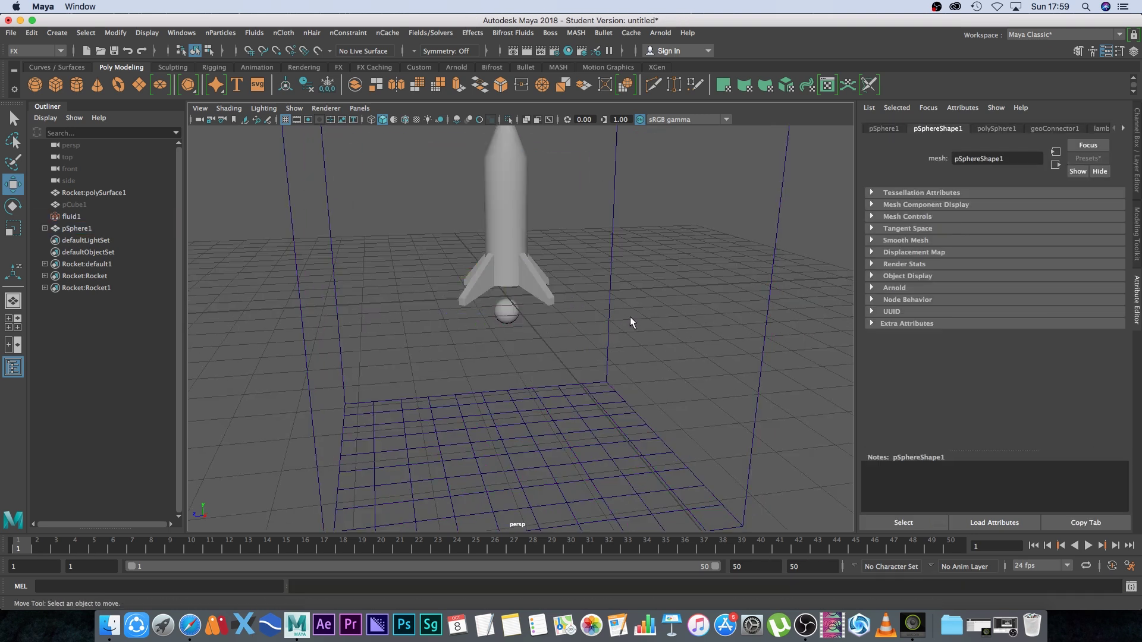
{"action": "left_click", "coordinate": [1088, 545]}
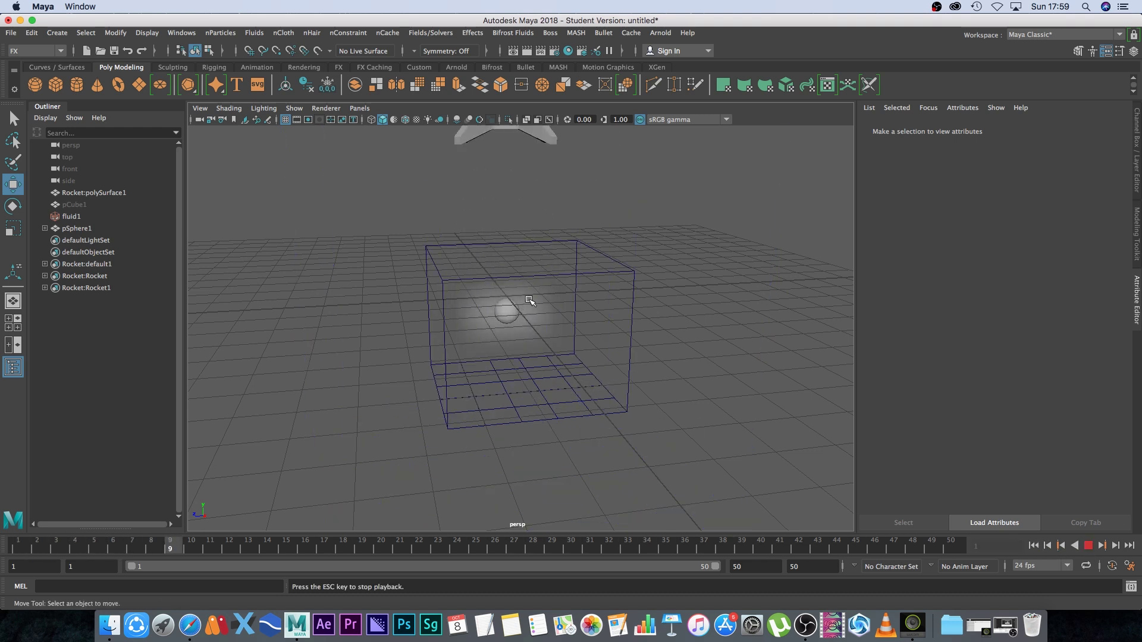
{"action": "left_click", "coordinate": [1088, 545]}
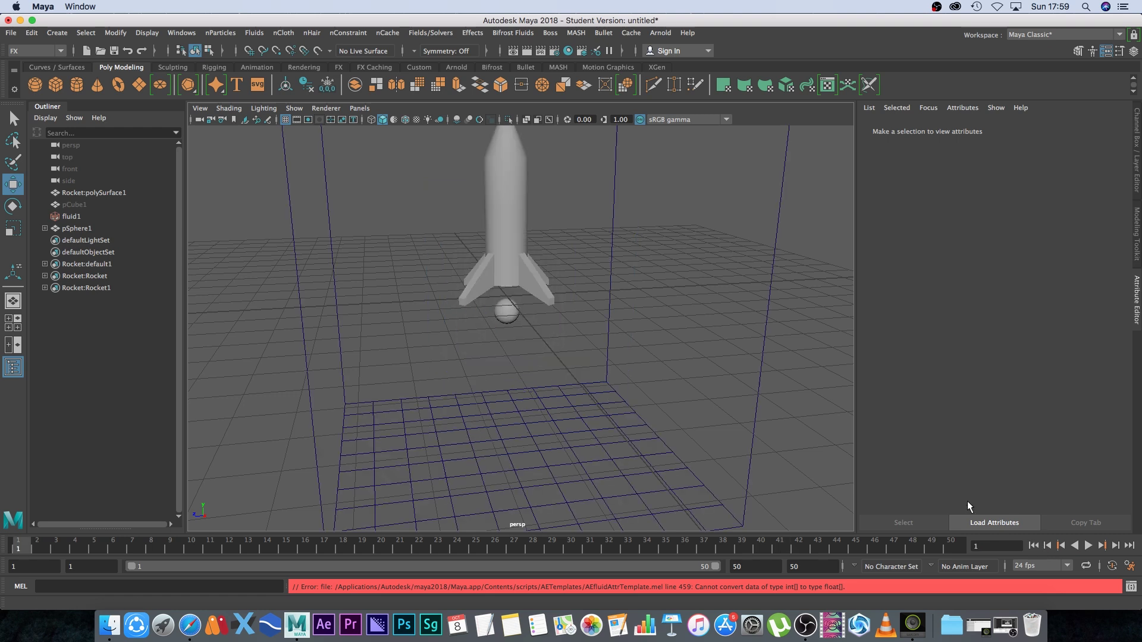
Step: Select the fluid container and set its Base Resolution to 50 in the container properties
{"action": "left_click_drag", "start_coordinate": [634, 267], "coordinate": [585, 298]}
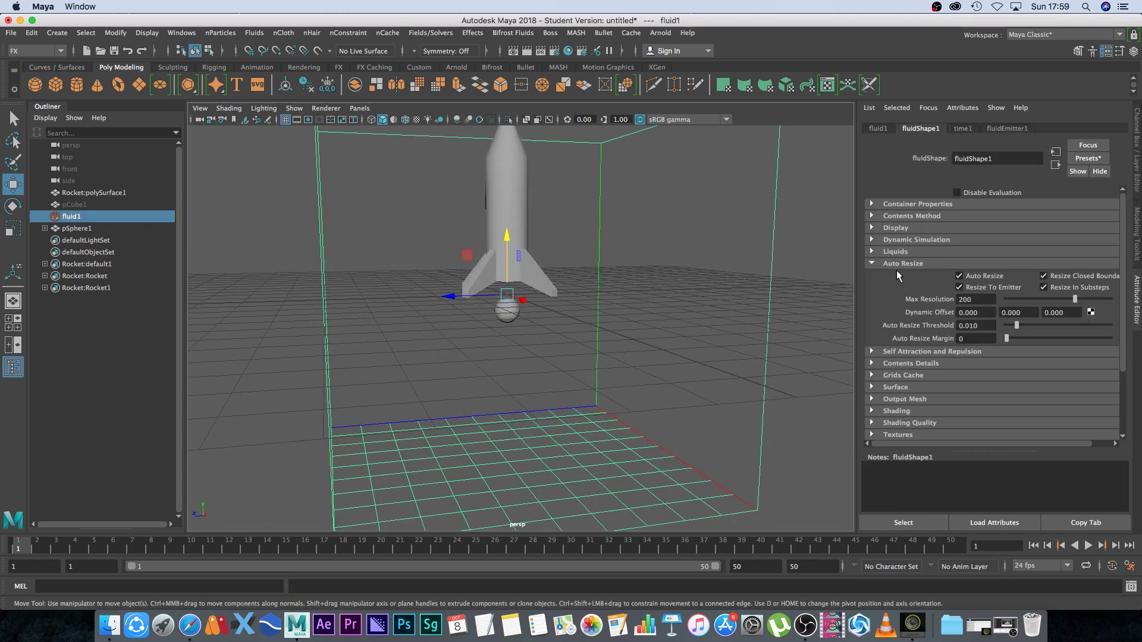
{"action": "left_click", "coordinate": [870, 263]}
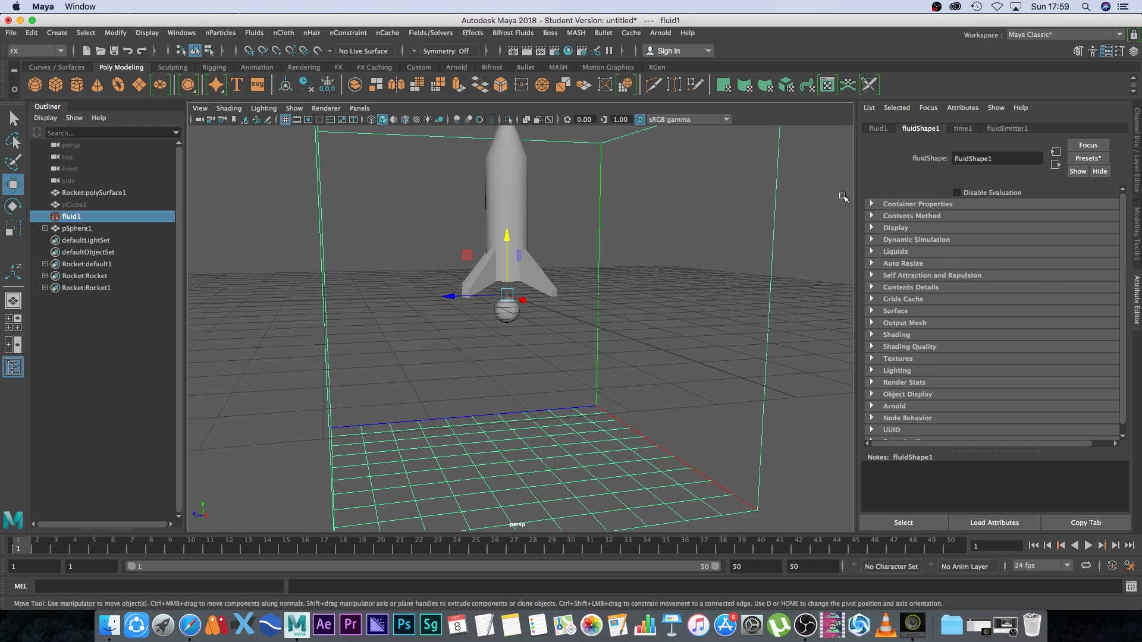
{"action": "left_click", "coordinate": [871, 204]}
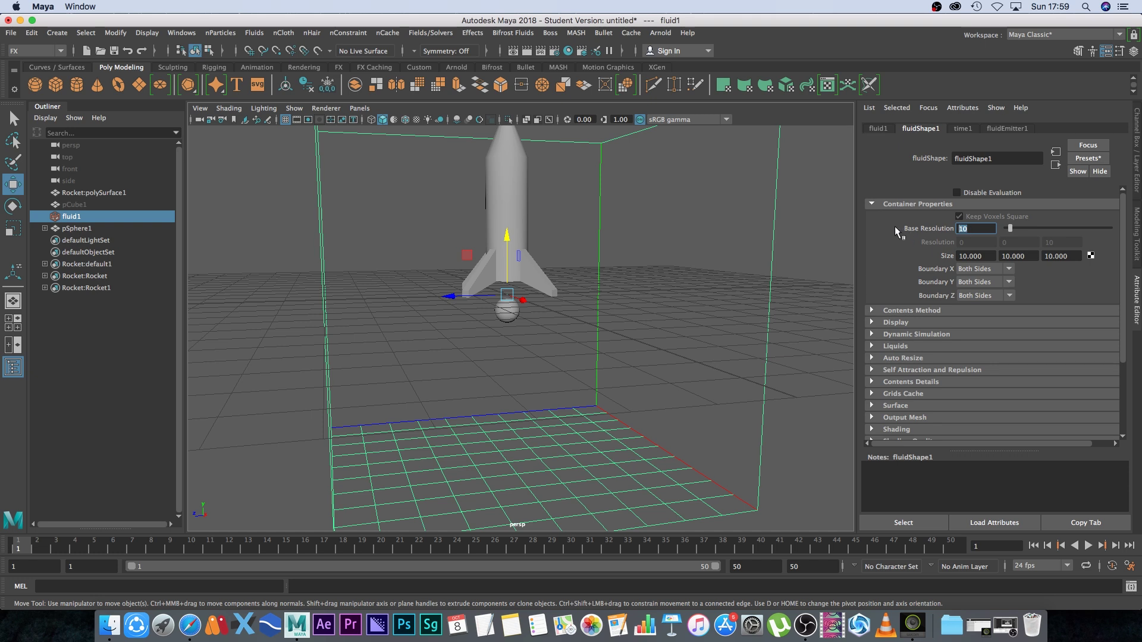
{"action": "type", "text": "50"}
{"action": "key", "text": "Tab"}
{"action": "mouse_move", "coordinate": [670, 377]}
{"action": "left_mouse_down", "text": "alt"}
{"action": "mouse_move", "coordinate": [686, 363]}
{"action": "mouse_move", "coordinate": [670, 383]}
{"action": "left_mouse_up", "text": "alt"}
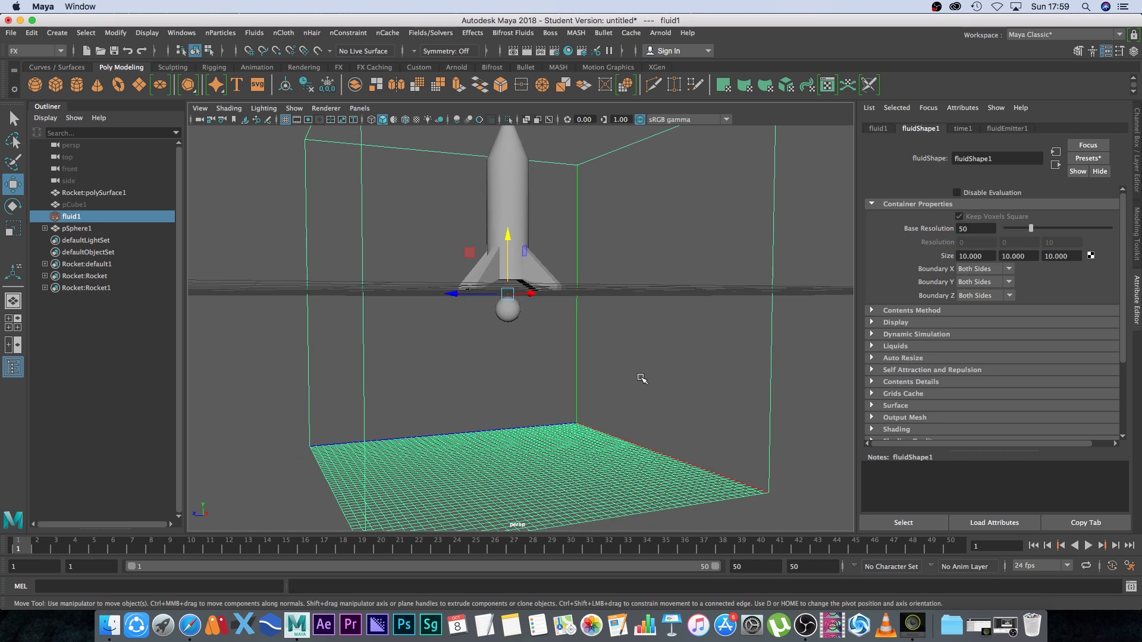
{"action": "left_click", "coordinate": [872, 204]}
Step: Play the scene to check the fluid at the higher resolution, and return to the first frame
{"action": "left_click", "coordinate": [1088, 545]}
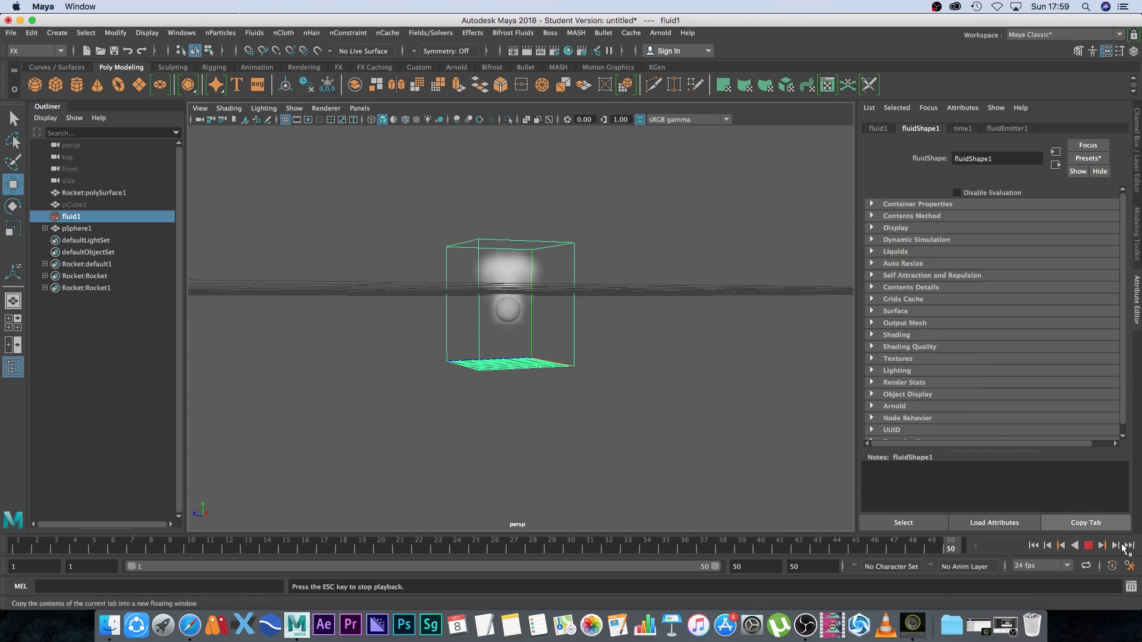
{"action": "left_click", "coordinate": [1088, 546]}
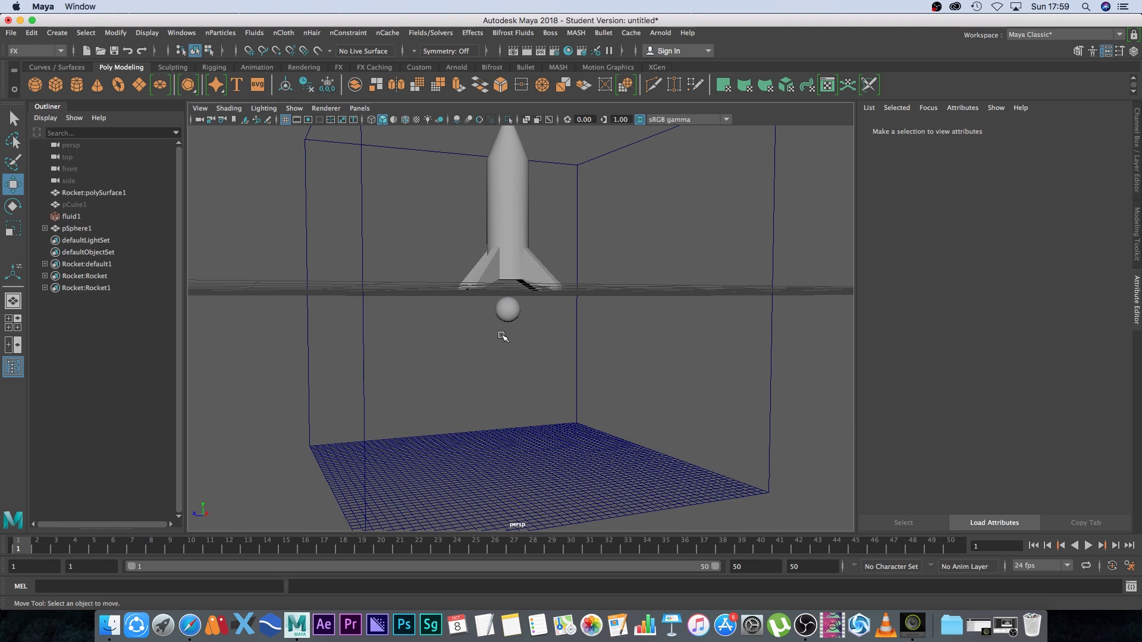
{"action": "left_click_drag", "start_coordinate": [502, 336], "coordinate": [543, 361], "text": "alt"}
Step: Select the fluid emitter under the sphere in the outliner and change its Emitter Type to Omni
{"action": "left_click", "coordinate": [45, 228]}
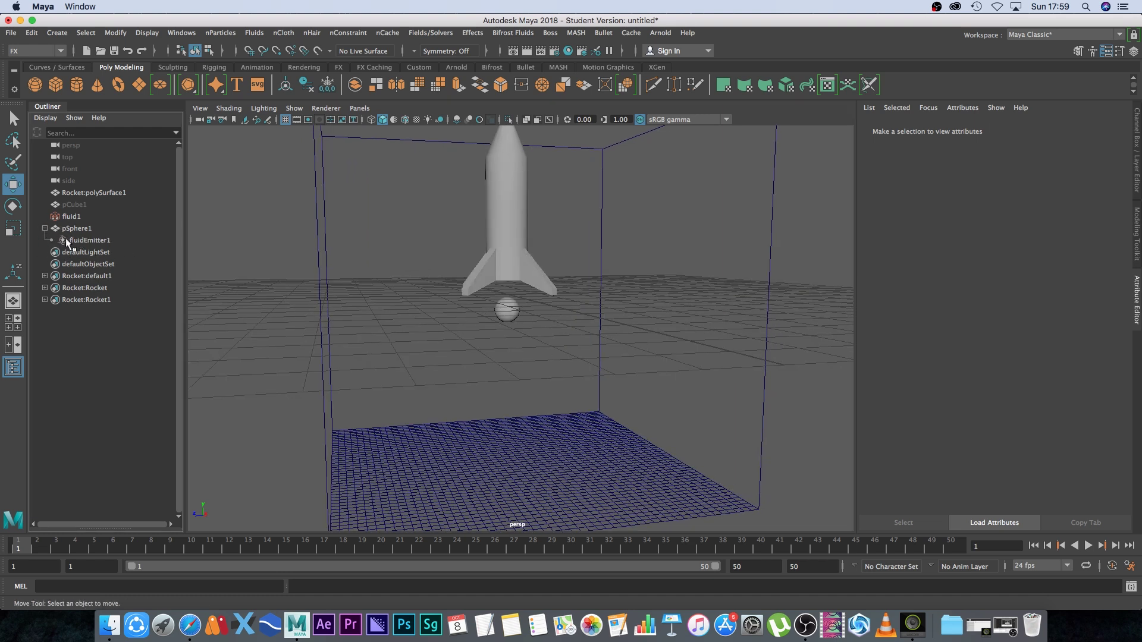
{"action": "left_click", "coordinate": [89, 240]}
{"action": "left_click_drag", "start_coordinate": [559, 365], "coordinate": [591, 381], "text": "alt"}
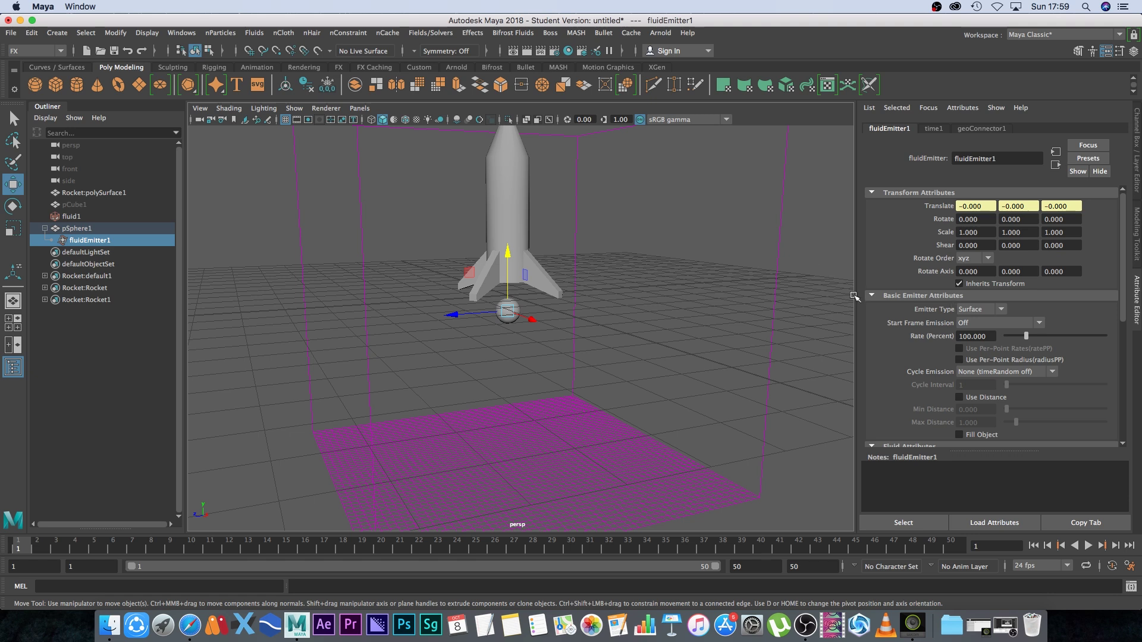
{"action": "left_click", "coordinate": [977, 309]}
{"action": "left_click", "coordinate": [979, 323]}
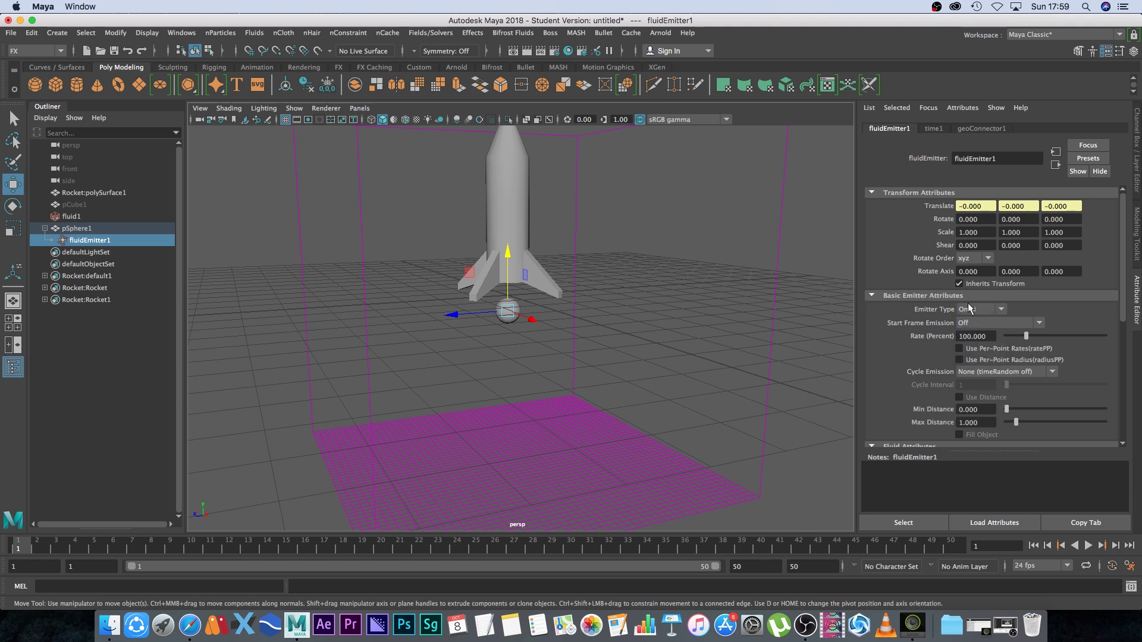
{"action": "left_click_drag", "start_coordinate": [670, 340], "coordinate": [712, 355], "text": "alt"}
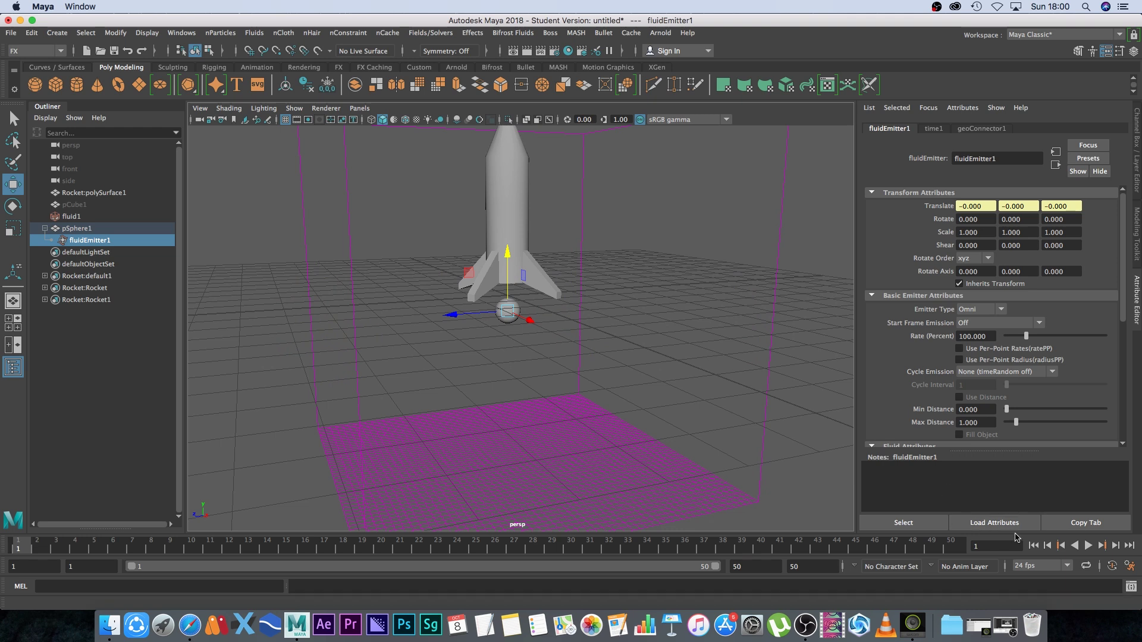
Step: Play the simulation with the Omni emitter type to check the emission, and go back to the first frame
{"action": "left_click", "coordinate": [1088, 546]}
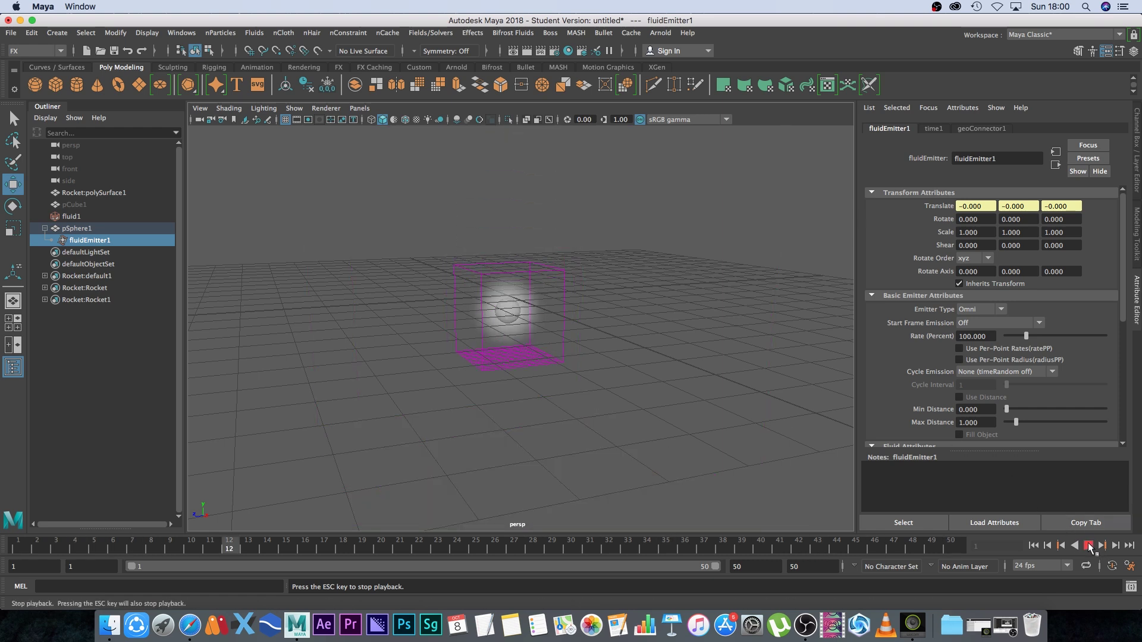
{"action": "left_click", "coordinate": [1088, 546]}
{"action": "left_click", "coordinate": [1033, 546]}
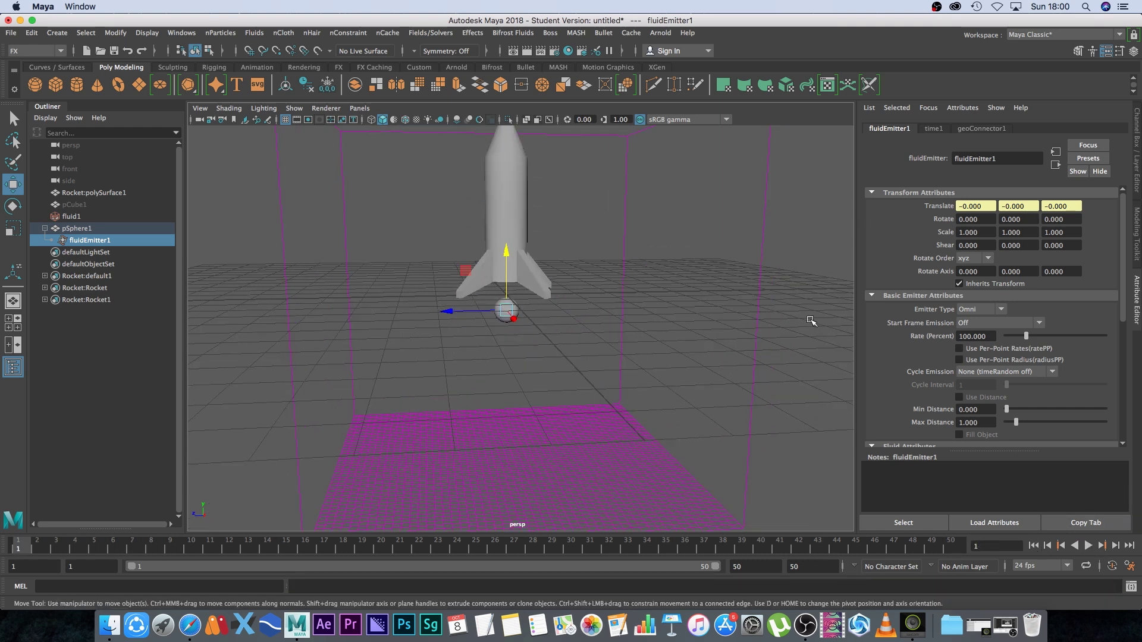
Step: Raise the emitter's Rate (Percent) to 500, play the simulation to check the density, and return to the first frame
{"action": "left_click", "coordinate": [871, 297]}
{"action": "left_click", "coordinate": [869, 307]}
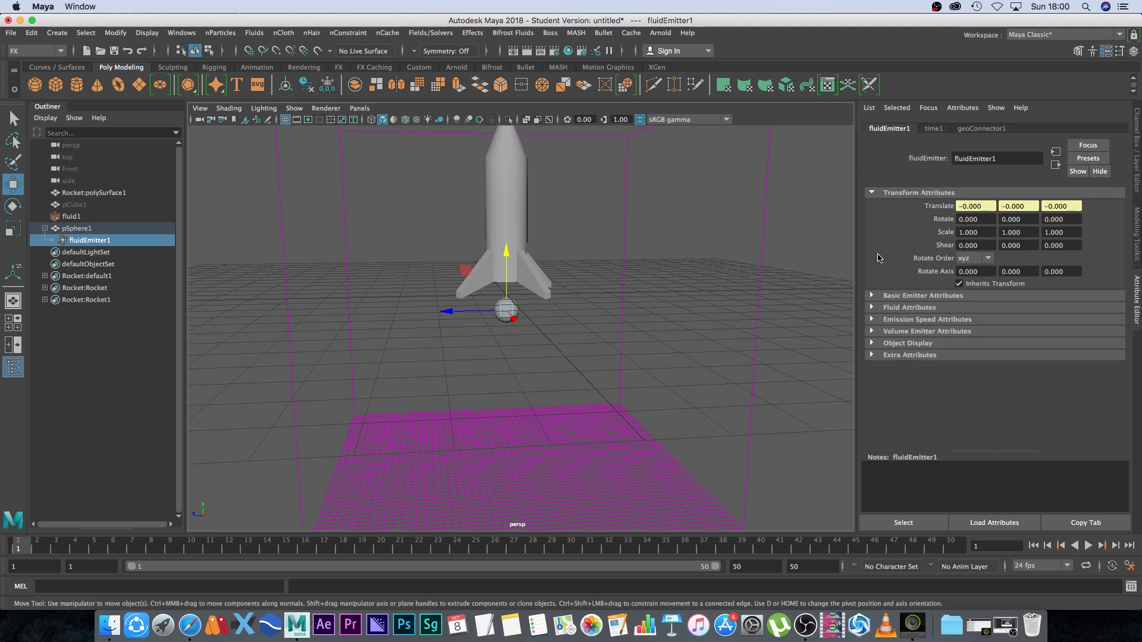
{"action": "left_click", "coordinate": [871, 193]}
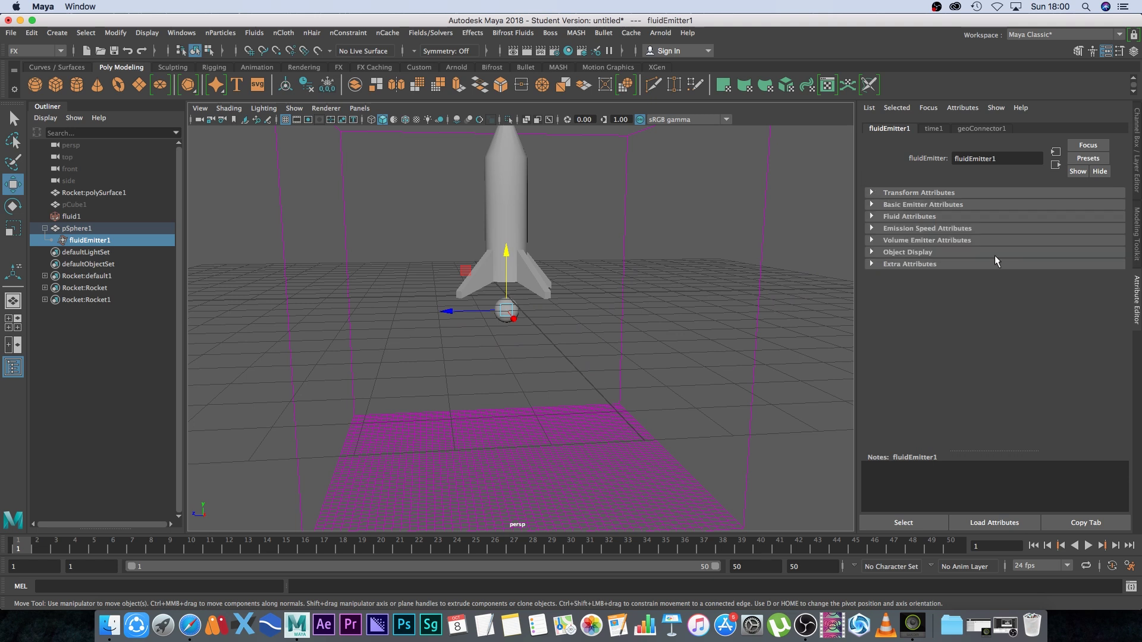
{"action": "left_click", "coordinate": [871, 205]}
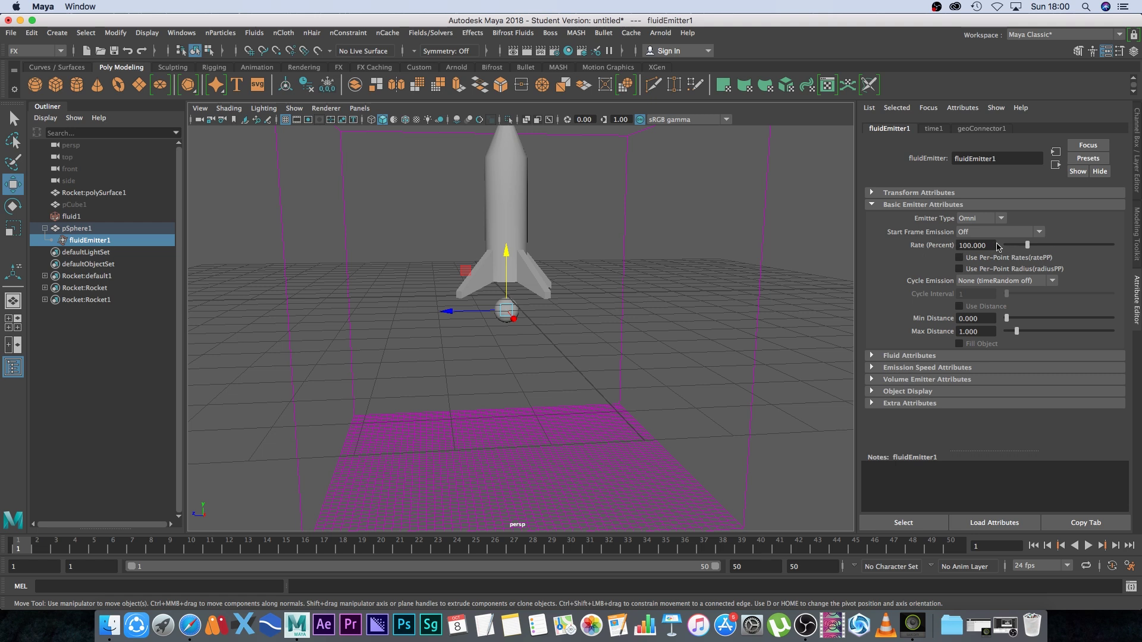
{"action": "left_click_drag", "start_coordinate": [1027, 245], "coordinate": [1139, 262]}
{"action": "left_click", "coordinate": [1089, 545]}
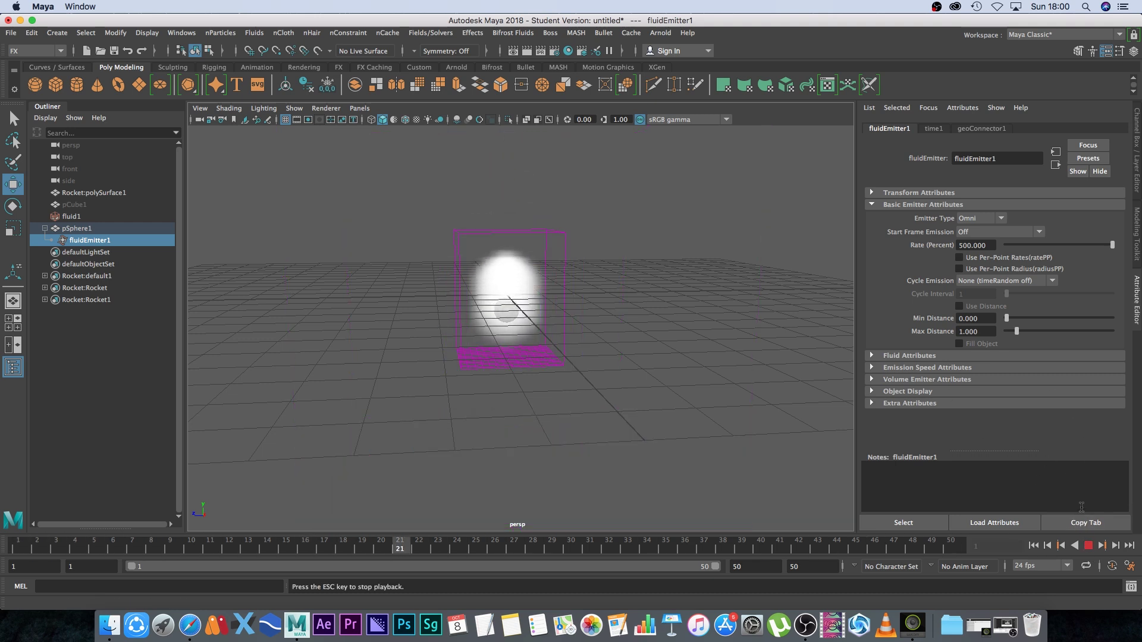
{"action": "key", "text": "Escape"}
{"action": "left_click", "coordinate": [1034, 546]}
Step: Set the emitter's Rate (Percent) to 1000 and play the simulation from the first frame to check the result
{"action": "left_click", "coordinate": [975, 245]}
{"action": "type", "text": "1000"}
{"action": "key", "text": "Return"}
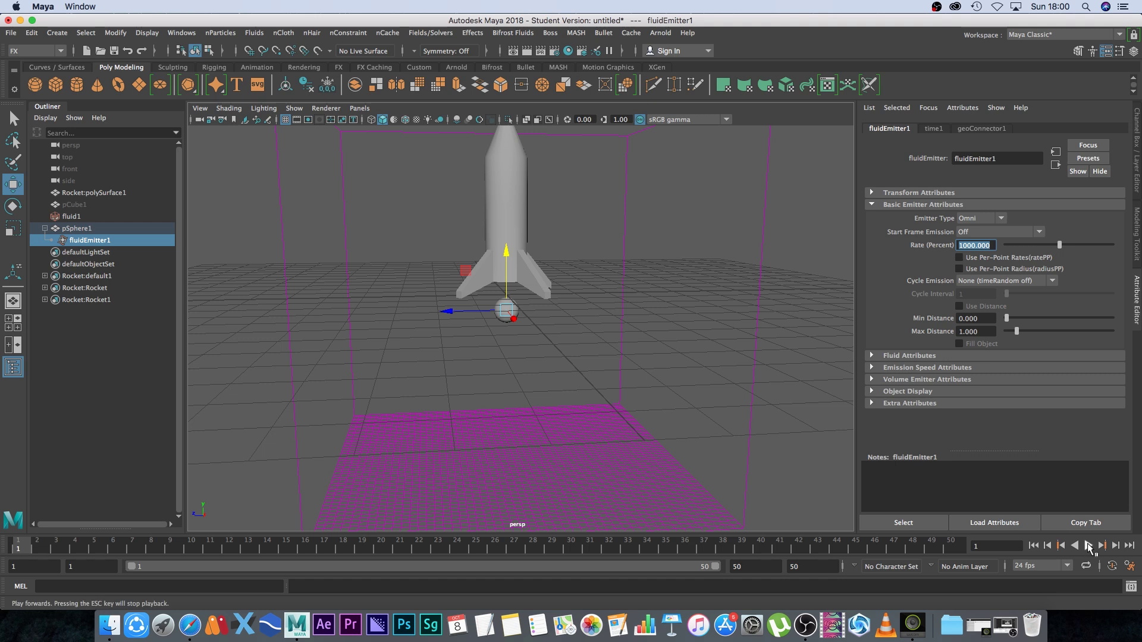
{"action": "left_click", "coordinate": [1089, 546]}
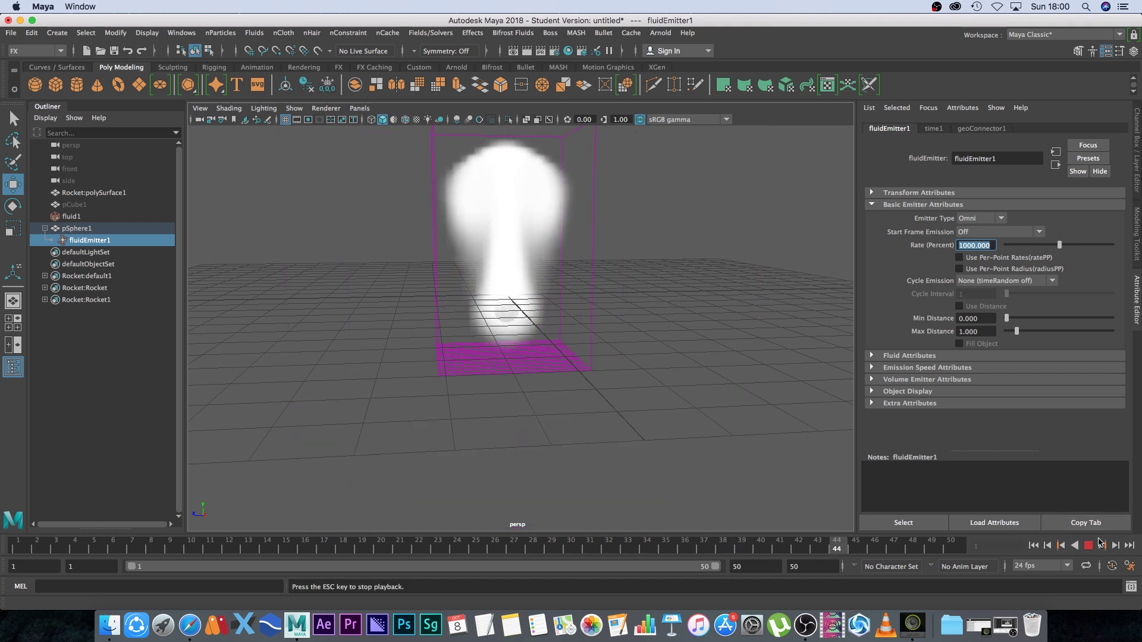
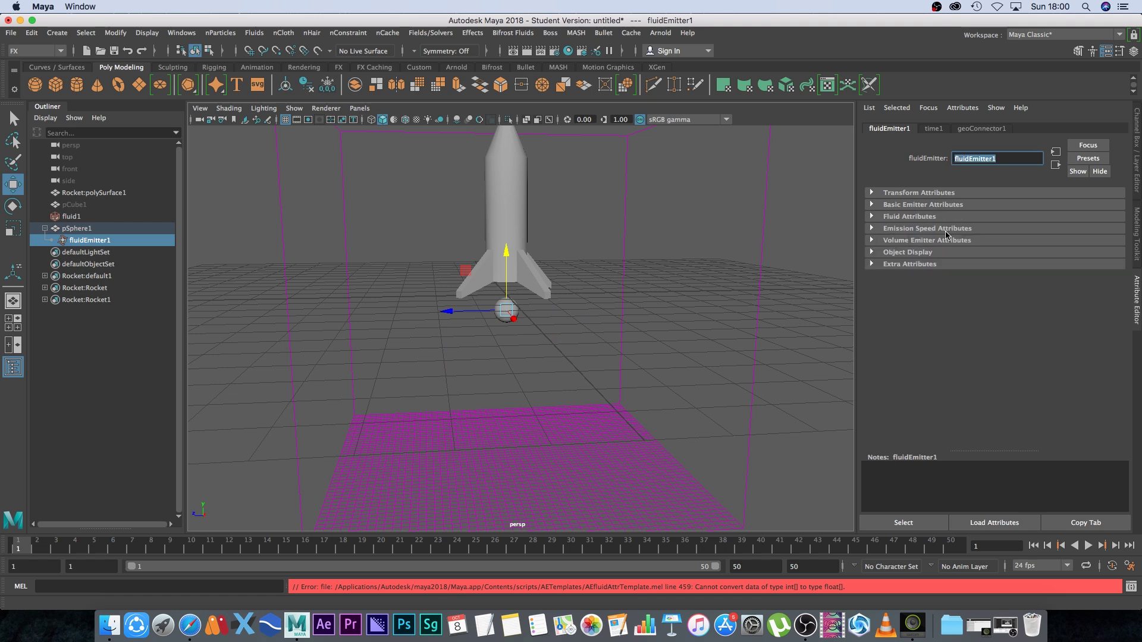
Step: Set the emitter's Speed Method to Replace and its Directional Speed to 1 in the emission speed attributes
{"action": "left_click", "coordinate": [870, 230]}
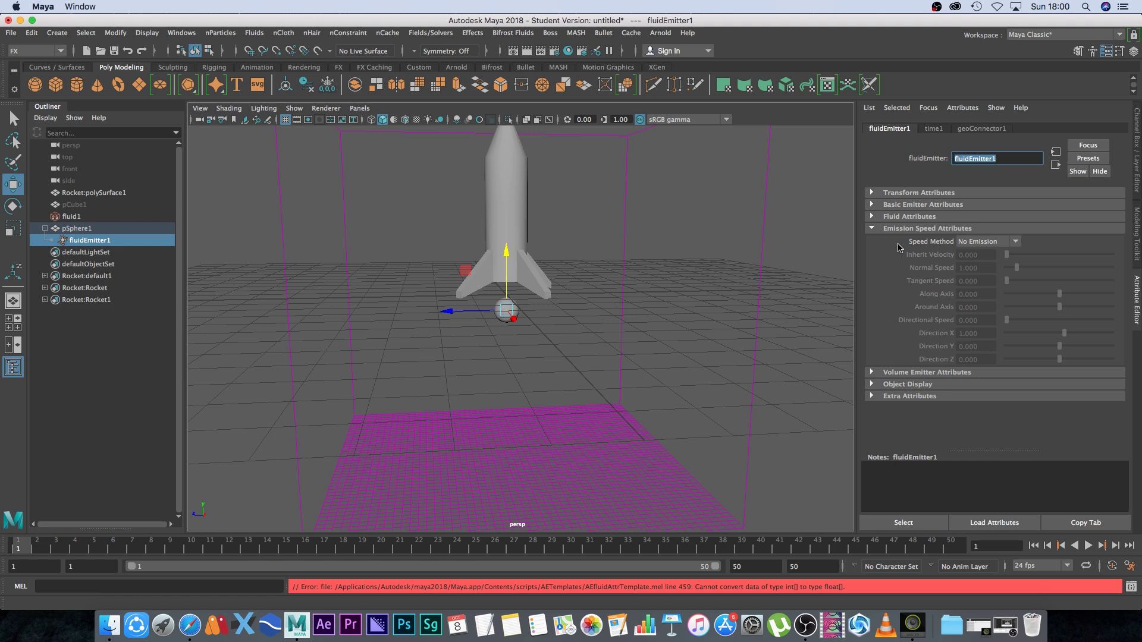
{"action": "left_click", "coordinate": [982, 242]}
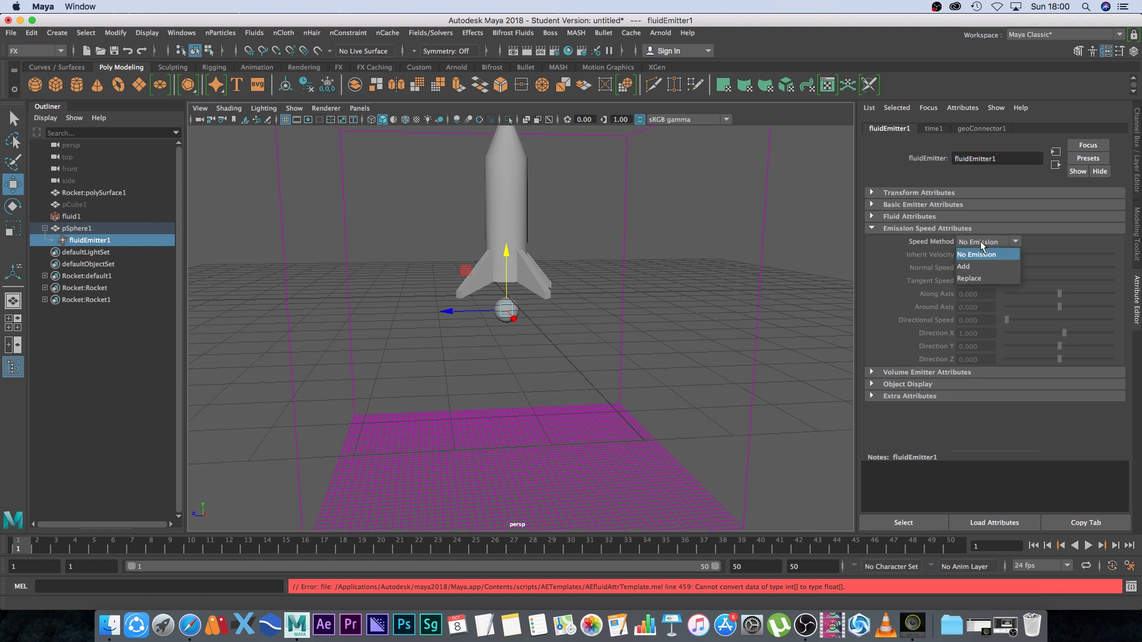
{"action": "left_click", "coordinate": [975, 279]}
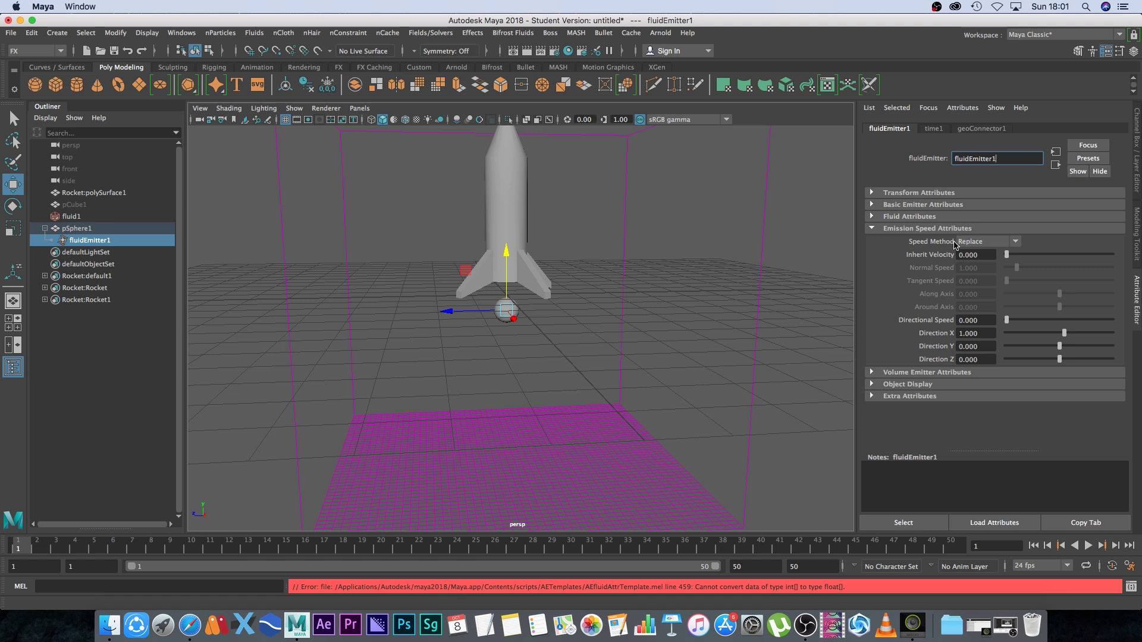
{"action": "left_click", "coordinate": [959, 320]}
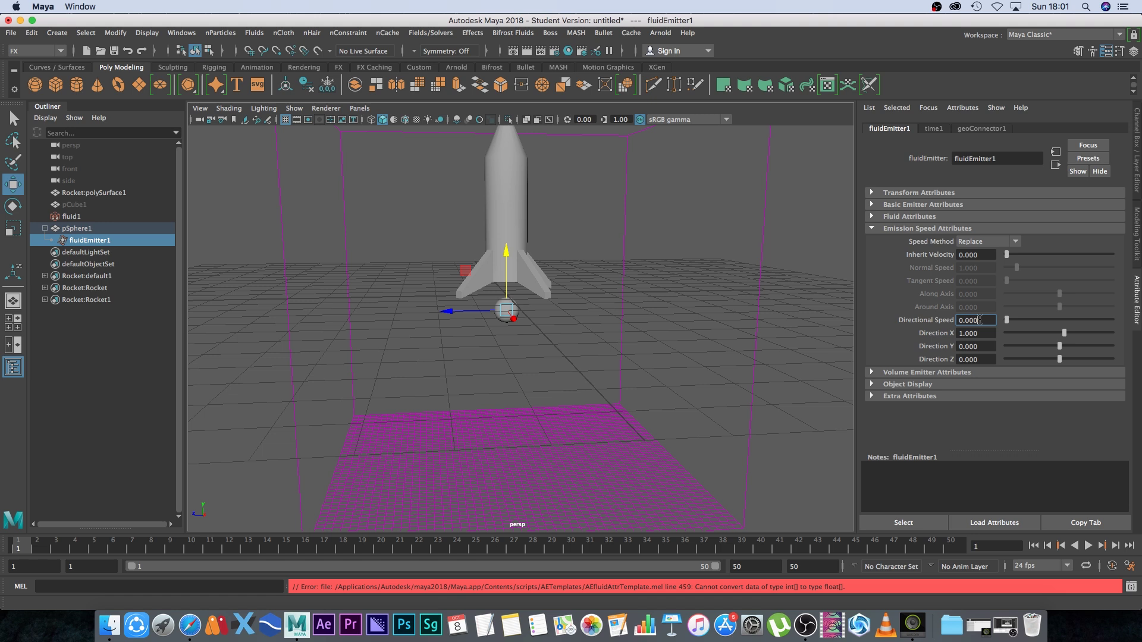
{"action": "type", "text": "1"}
{"action": "key", "text": "Tab"}
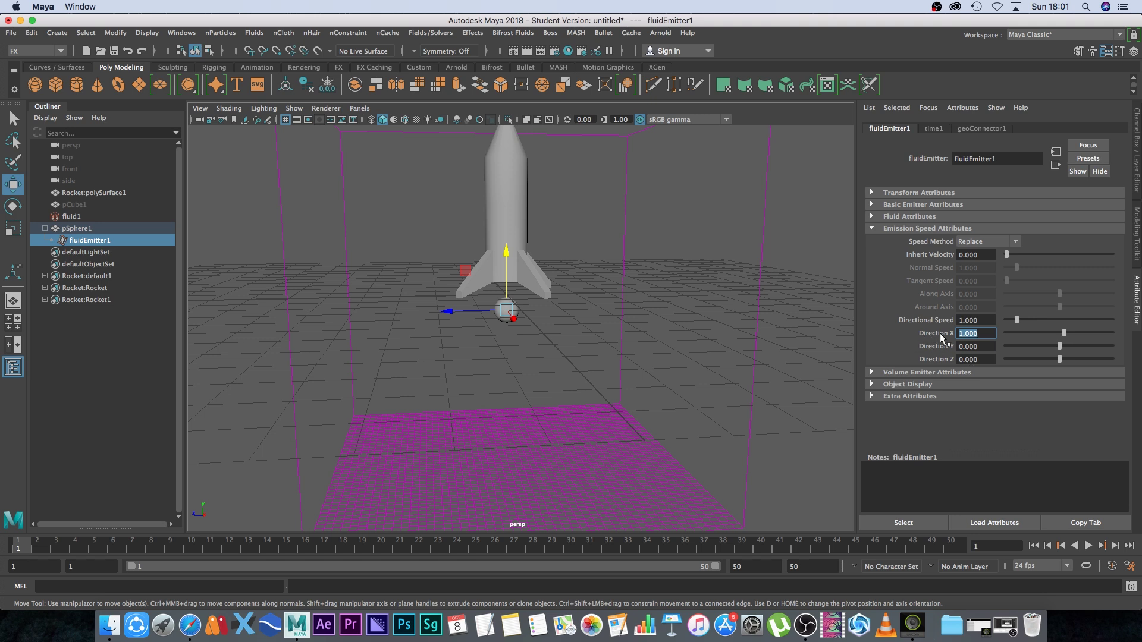
Step: Set the emitter's Direction Y to -10 and play the simulation to check the downward exhaust flow
{"action": "left_click", "coordinate": [974, 349]}
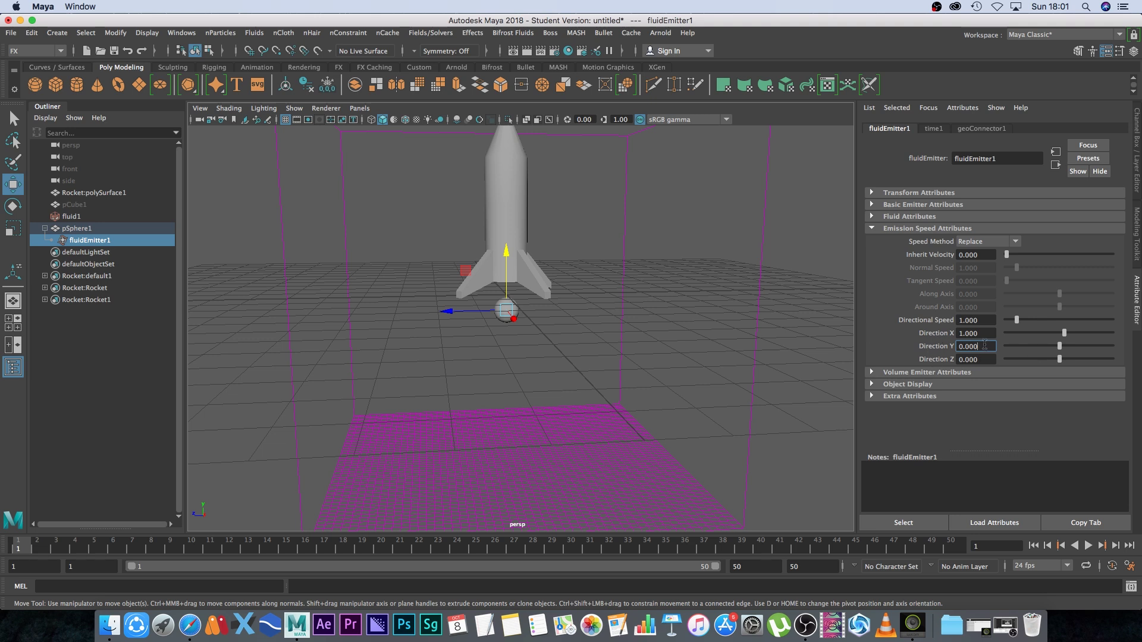
{"action": "left_click_drag", "start_coordinate": [1063, 346], "coordinate": [972, 354]}
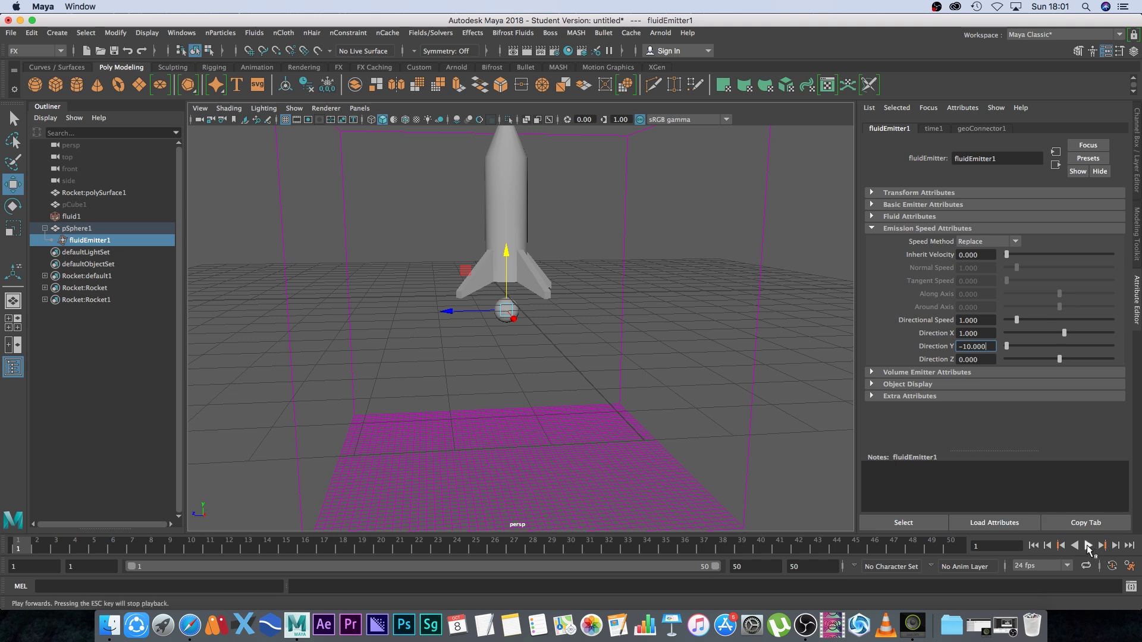
{"action": "left_click", "coordinate": [1088, 546]}
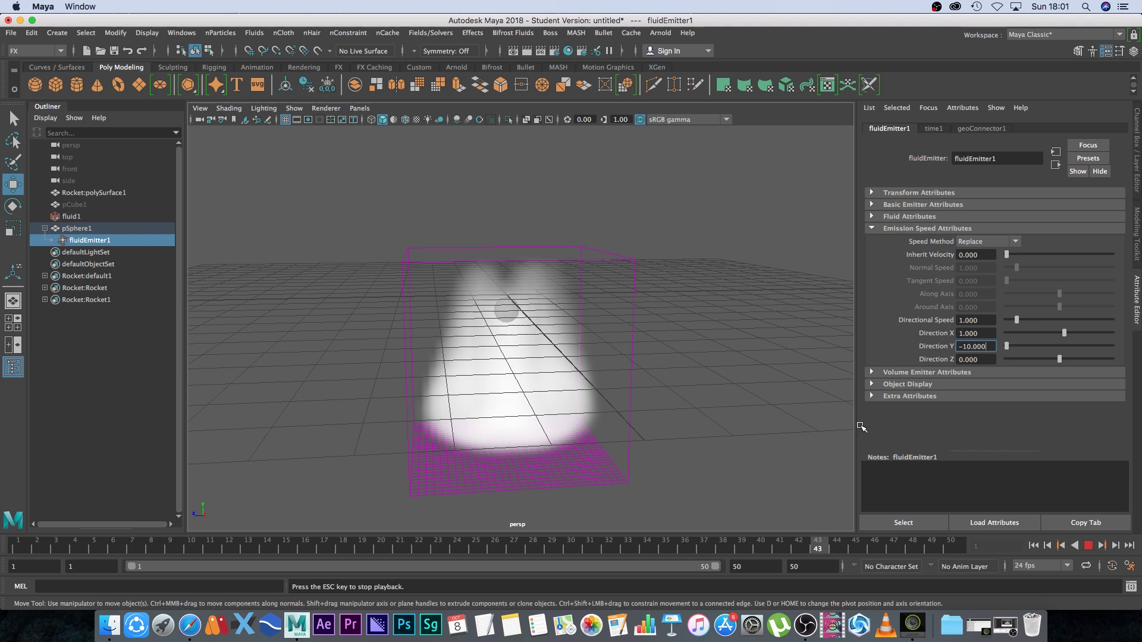
Step: Stop the simulation, return to the first frame and collapse the emitter's emission speed attributes
{"action": "left_click", "coordinate": [1088, 546]}
{"action": "left_click", "coordinate": [1034, 546]}
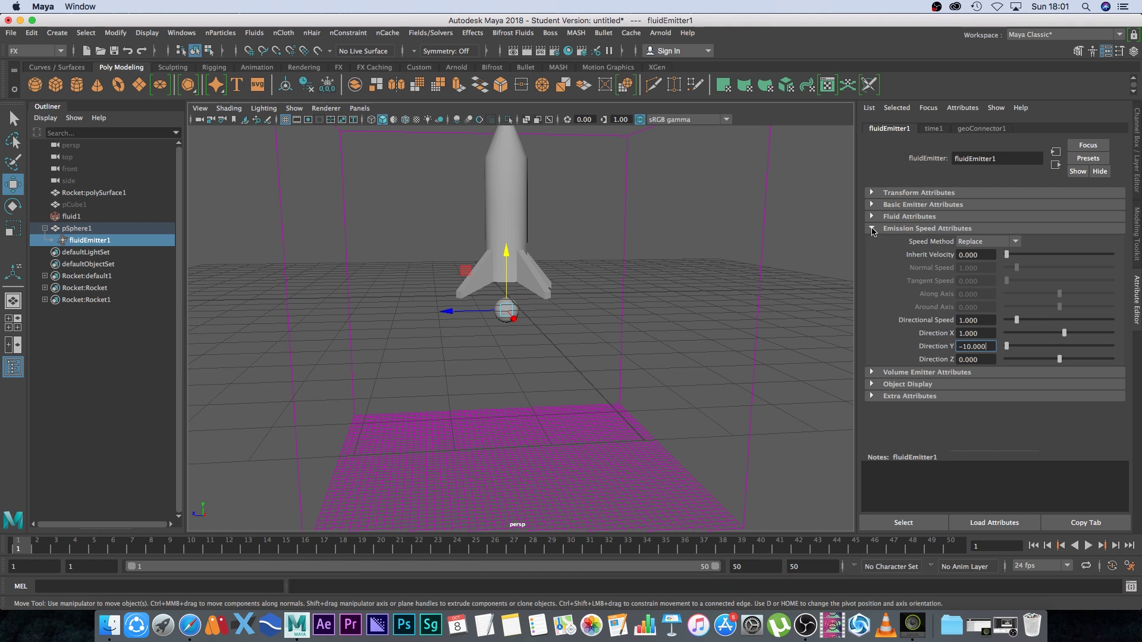
{"action": "left_click", "coordinate": [872, 229]}
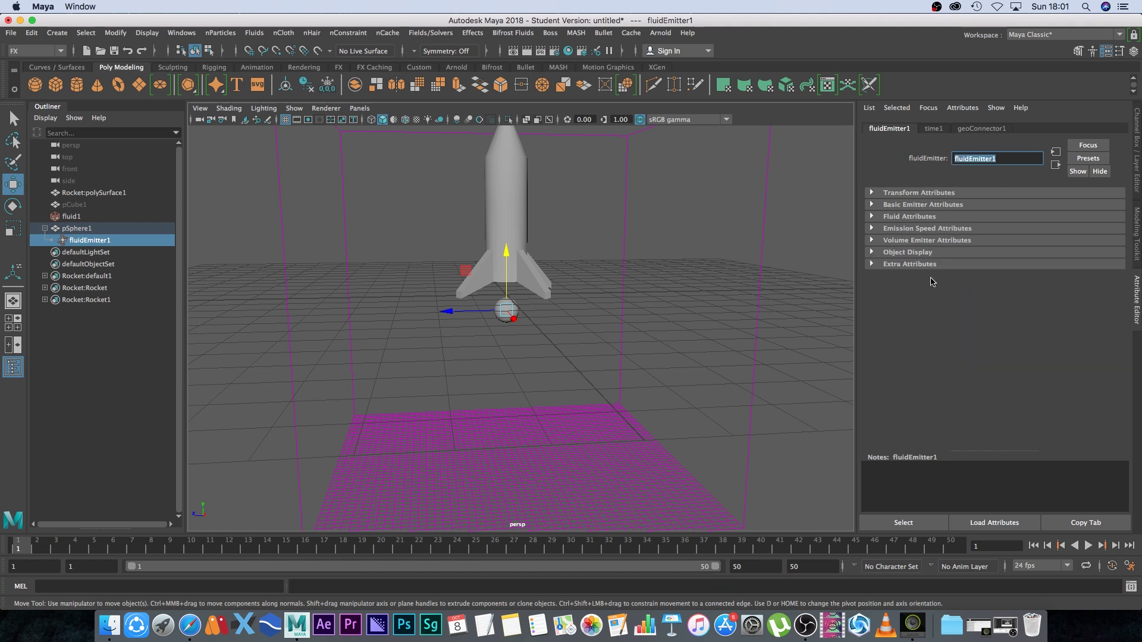
Step: Set the Gravity of fluid1 to 0 in its dynamic simulation settings, play the simulation to check it, and return to the first frame
{"action": "left_click", "coordinate": [70, 217]}
{"action": "left_click_drag", "start_coordinate": [599, 356], "coordinate": [694, 261], "text": "alt"}
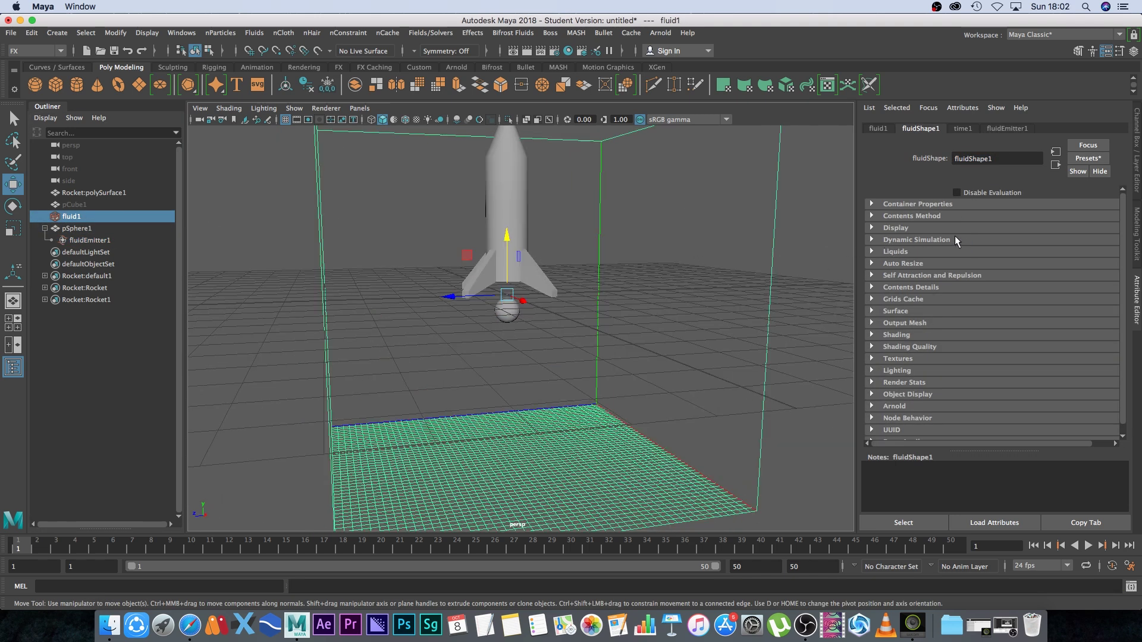
{"action": "left_click", "coordinate": [873, 239]}
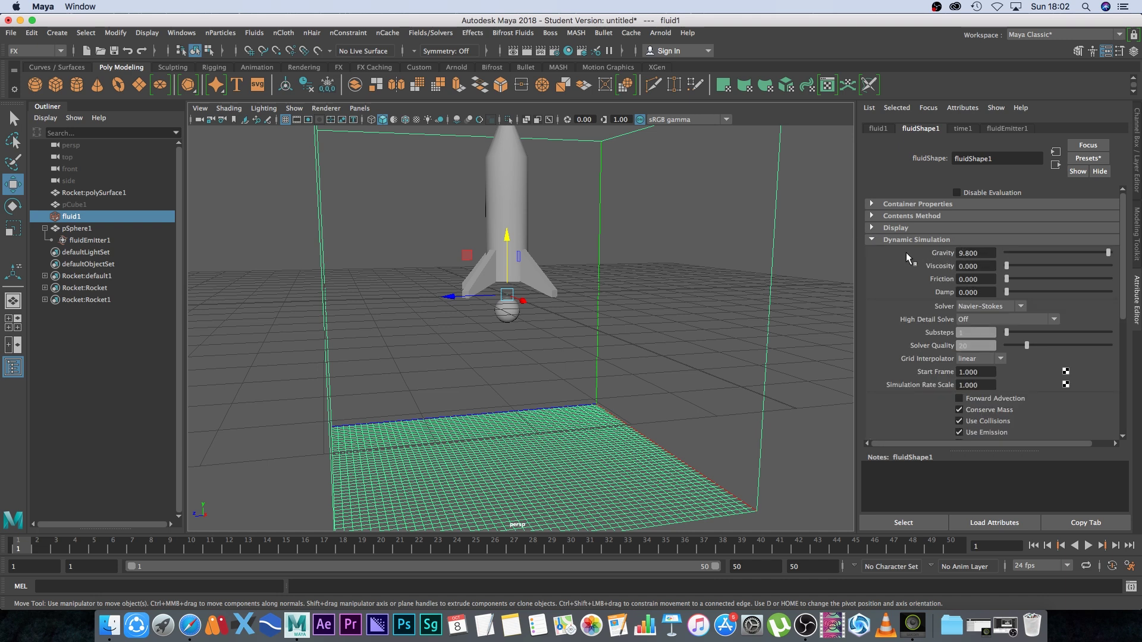
{"action": "double_click", "coordinate": [978, 253]}
{"action": "type", "text": "0"}
{"action": "key", "text": "Return"}
{"action": "left_click", "coordinate": [1088, 546]}
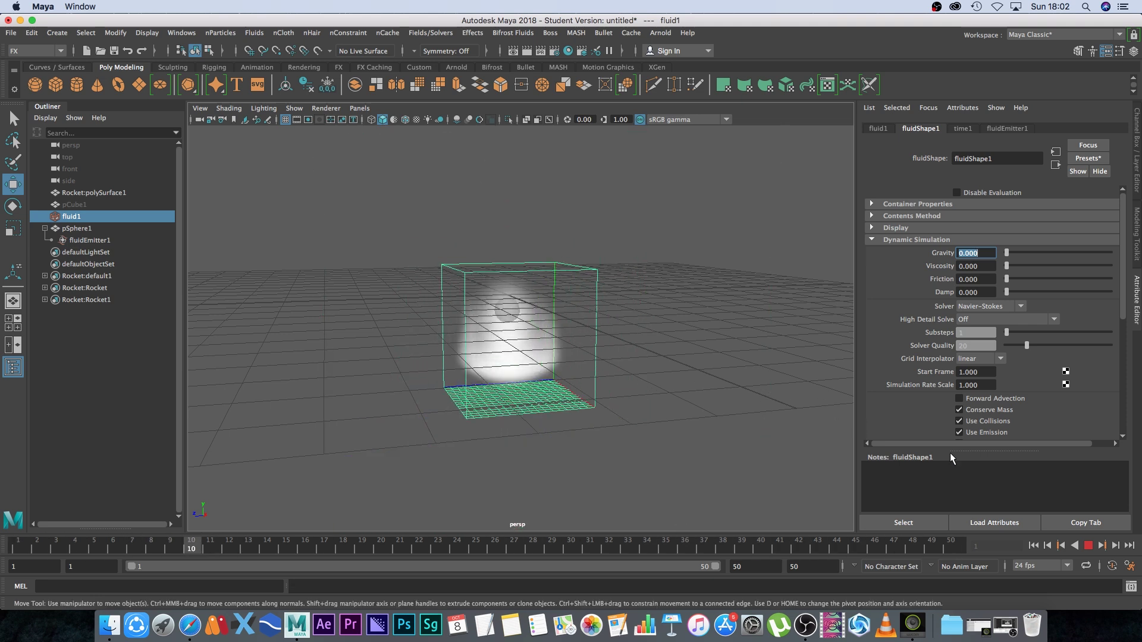
{"action": "key", "text": "Escape"}
{"action": "left_click", "coordinate": [1035, 551]}
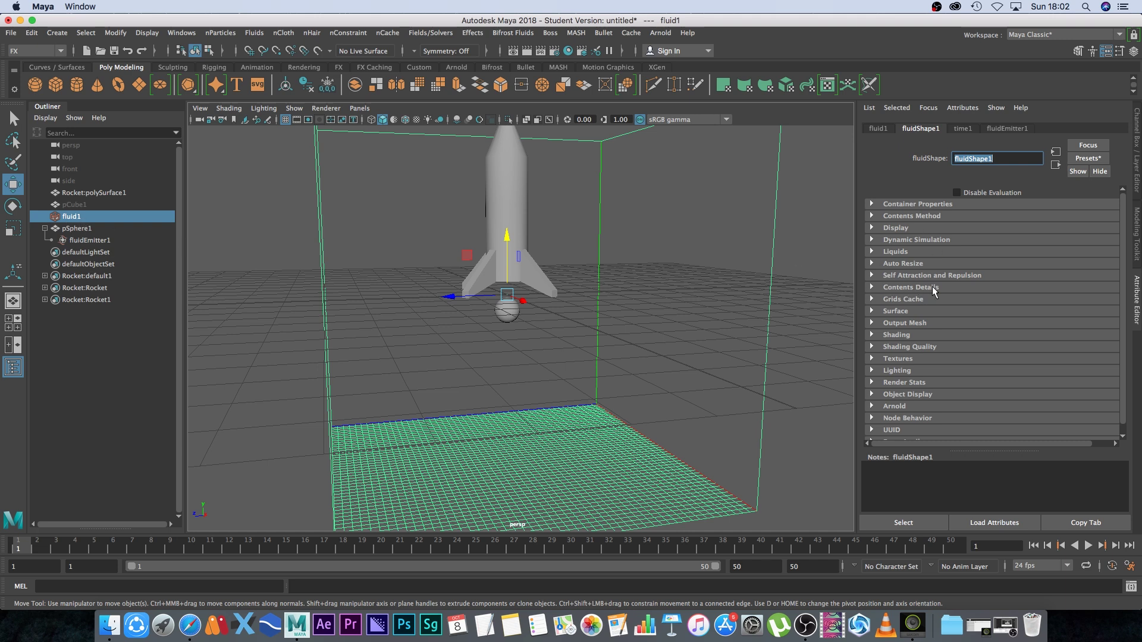
Step: In the fluid's density contents details, set Buoyancy to about 2.394 and Noise to about 0.224
{"action": "left_click", "coordinate": [873, 288]}
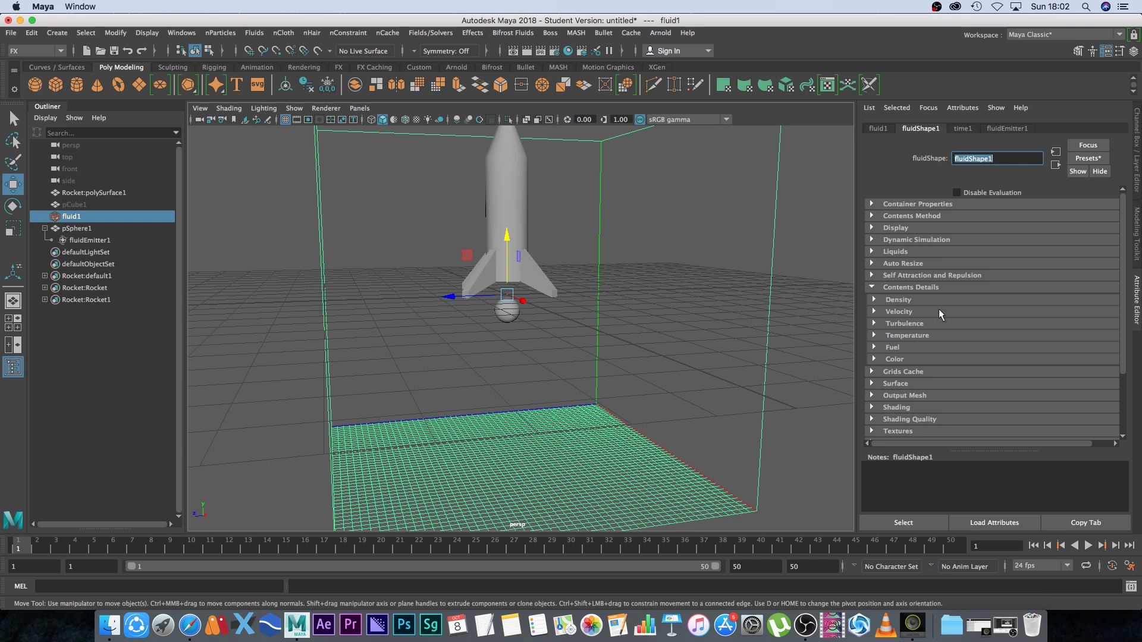
{"action": "left_click", "coordinate": [873, 300]}
{"action": "scroll", "coordinate": [1125, 288], "scroll_direction": "down", "scroll_amount": 5}
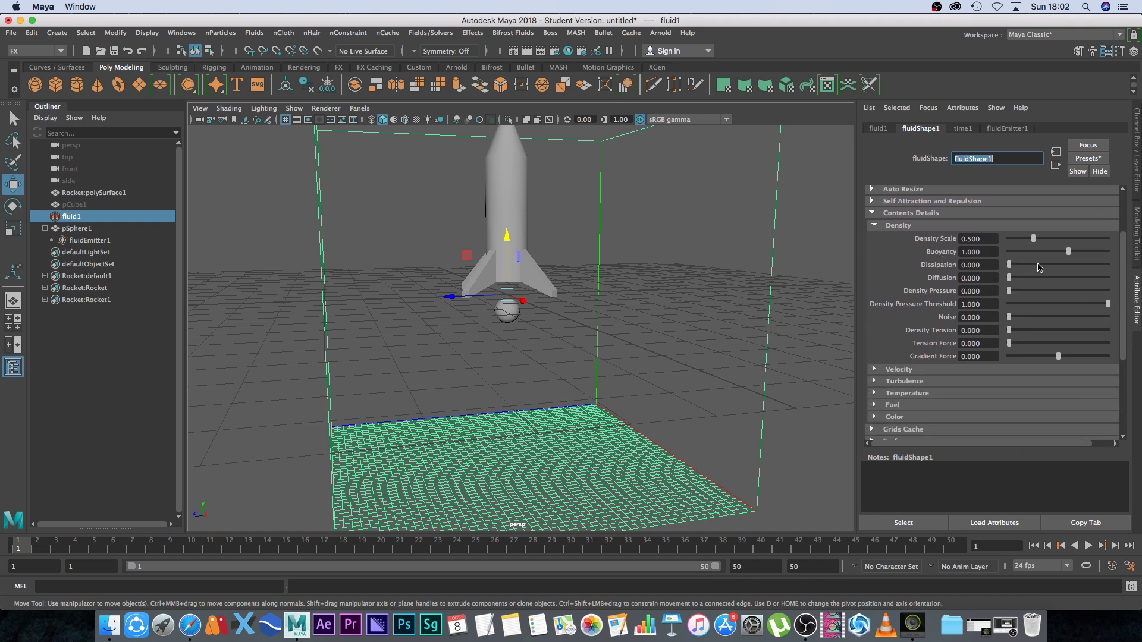
{"action": "left_click_drag", "start_coordinate": [1068, 253], "coordinate": [1083, 252]}
{"action": "scroll", "coordinate": [934, 289], "scroll_direction": "down", "scroll_amount": 1}
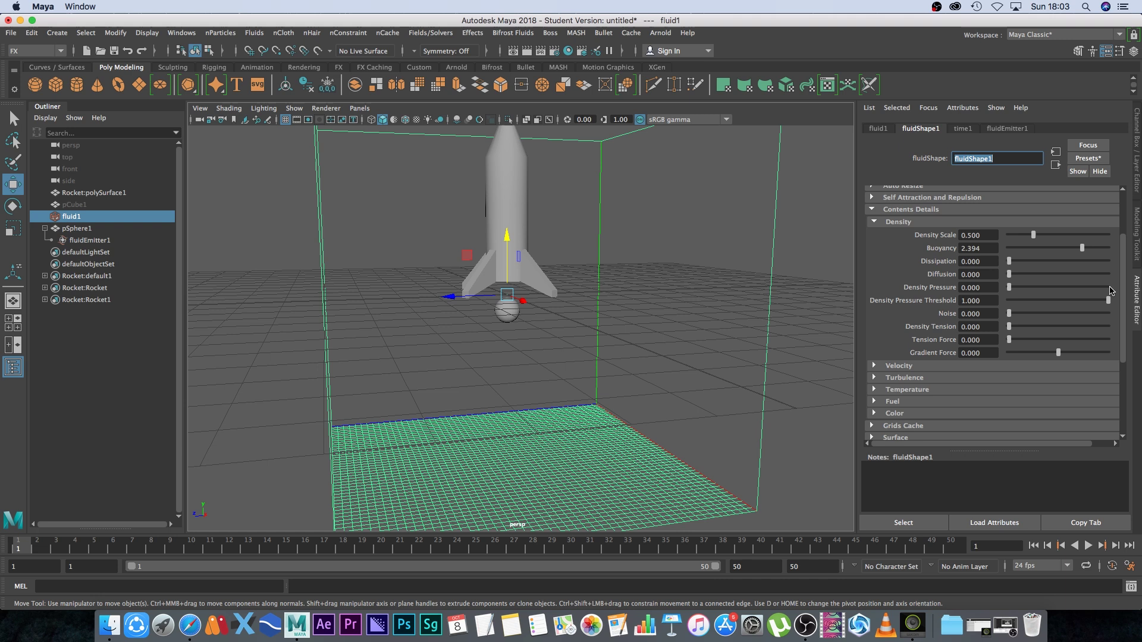
{"action": "scroll", "coordinate": [1125, 291], "scroll_direction": "down", "scroll_amount": 1}
{"action": "left_click_drag", "start_coordinate": [1009, 307], "coordinate": [1032, 309]}
Step: Set the fluid's velocity Swirl to about 1.455 and velocity Noise to about 0.212
{"action": "left_click_drag", "start_coordinate": [1122, 302], "coordinate": [1125, 326]}
{"action": "left_click", "coordinate": [873, 331]}
{"action": "left_click_drag", "start_coordinate": [1021, 309], "coordinate": [1031, 322]}
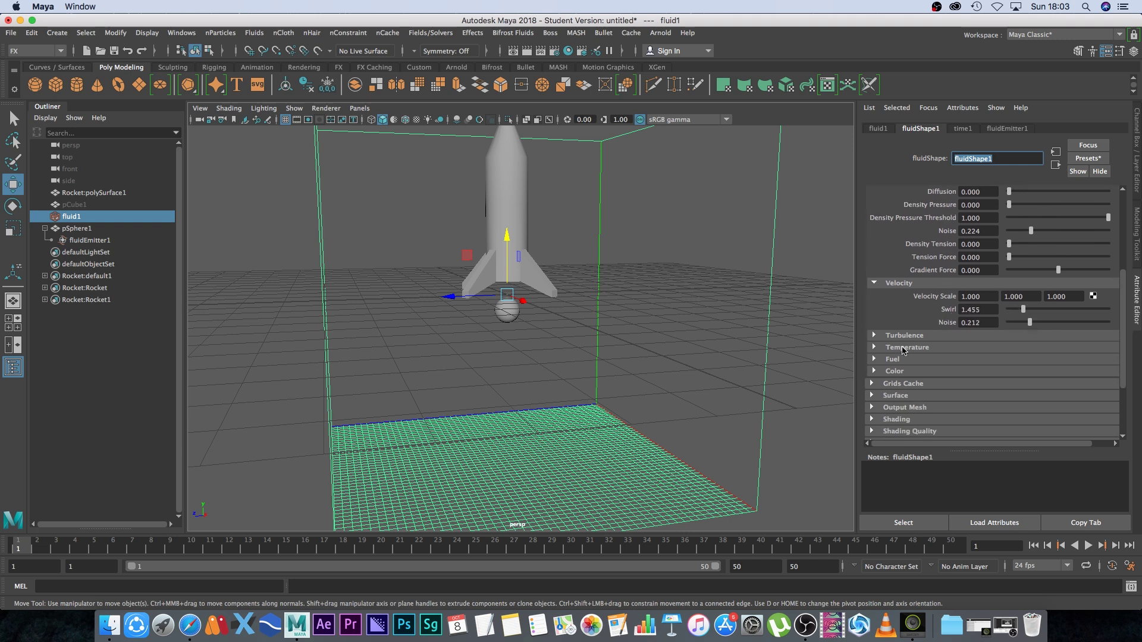
Step: Set the fluid's turbulence Strength to about 0.085, Frequency to about 0.315 and Speed to about 0.291
{"action": "left_click", "coordinate": [874, 336]}
{"action": "left_click_drag", "start_coordinate": [1009, 349], "coordinate": [1023, 374]}
{"action": "left_click_drag", "start_coordinate": [1122, 337], "coordinate": [1122, 338]}
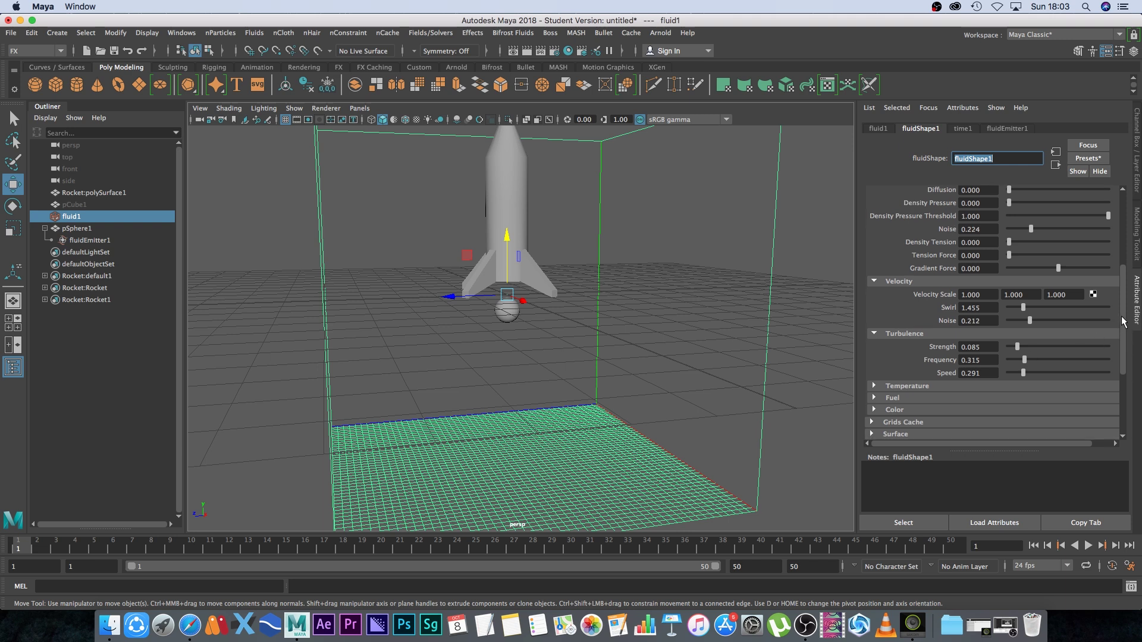
Step: Play the simulation to check the noise, swirl and turbulence changes, and collapse the fluid's contents details
{"action": "scroll", "coordinate": [1123, 321], "scroll_direction": "up", "scroll_amount": 5}
{"action": "left_click", "coordinate": [1088, 546]}
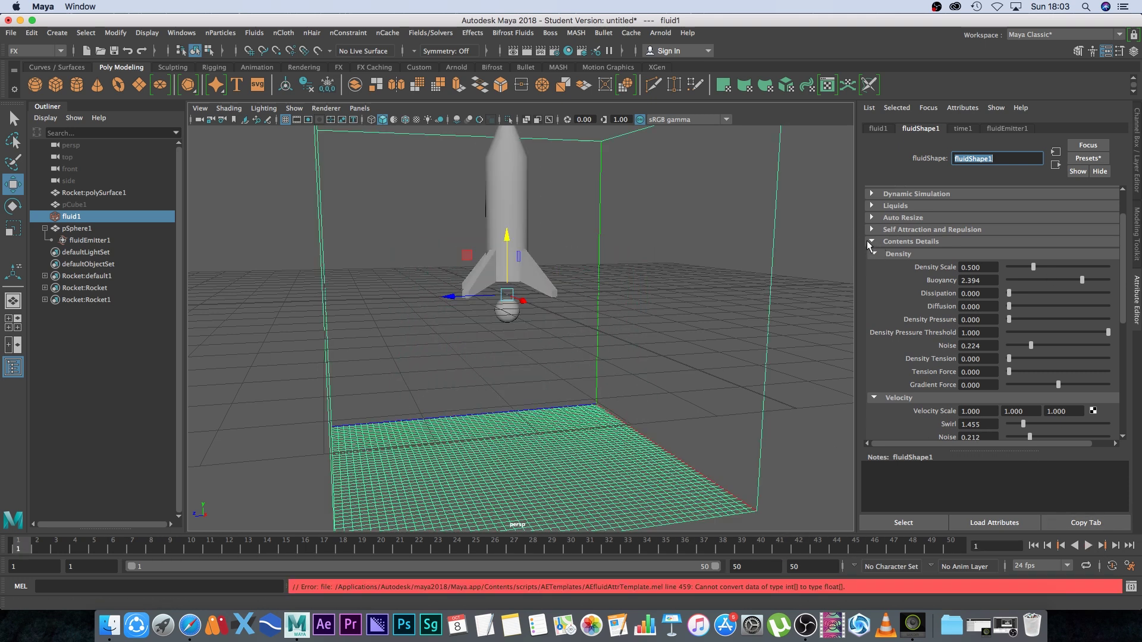
{"action": "left_click", "coordinate": [872, 241]}
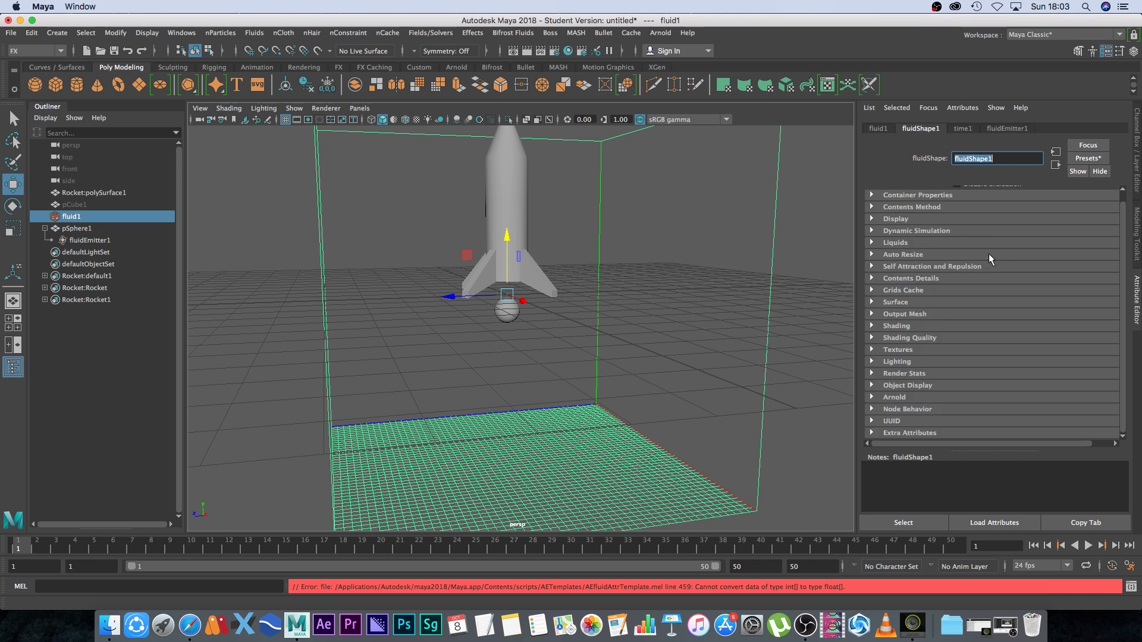
Step: Enable Texture Color, Texture Incandescence and Texture Opacity in the fluid's texture settings
{"action": "left_click", "coordinate": [873, 351]}
{"action": "left_click", "coordinate": [959, 374]}
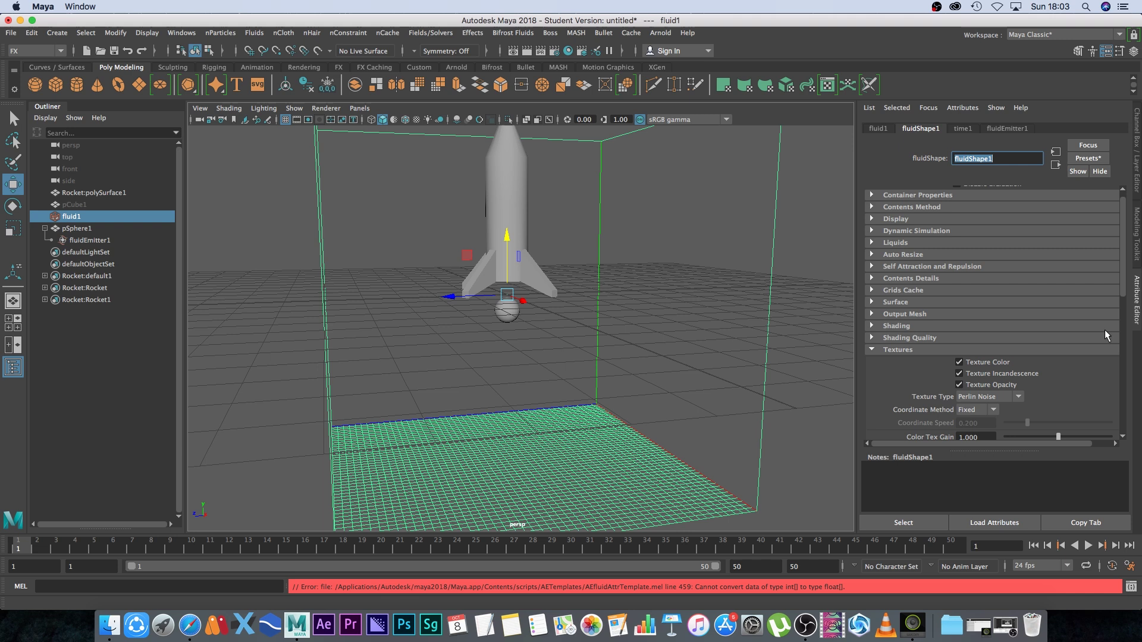
{"action": "scroll", "coordinate": [889, 379], "scroll_direction": "down", "scroll_amount": 10}
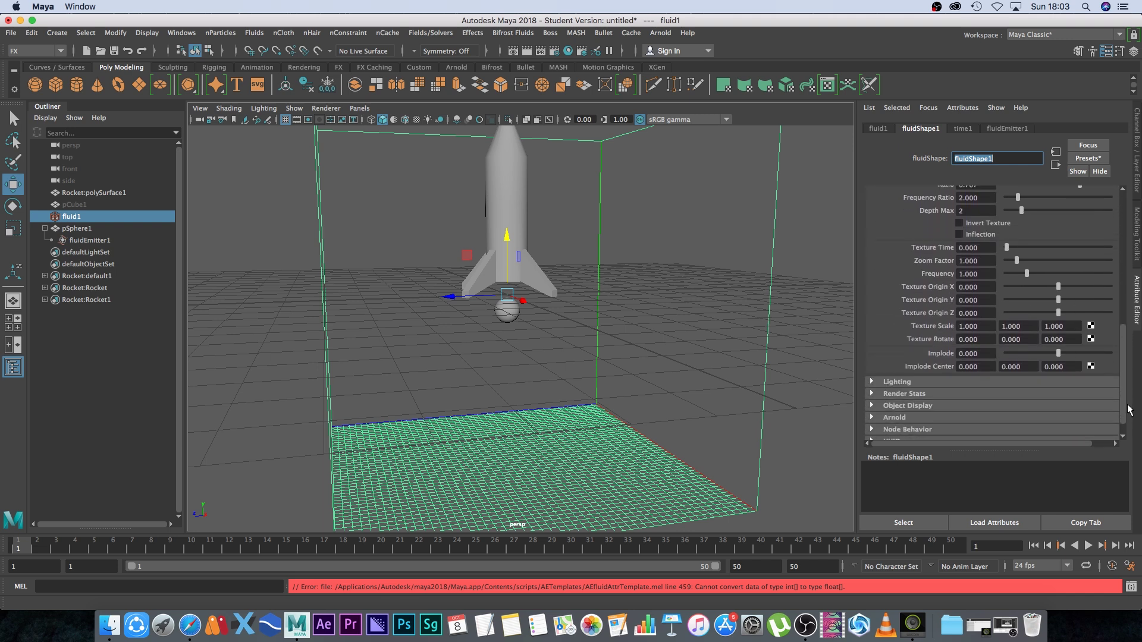
Step: Enable Self Shadow in the fluid's lighting settings, play the simulation to check the shading, and return to the first frame
{"action": "left_click", "coordinate": [871, 363]}
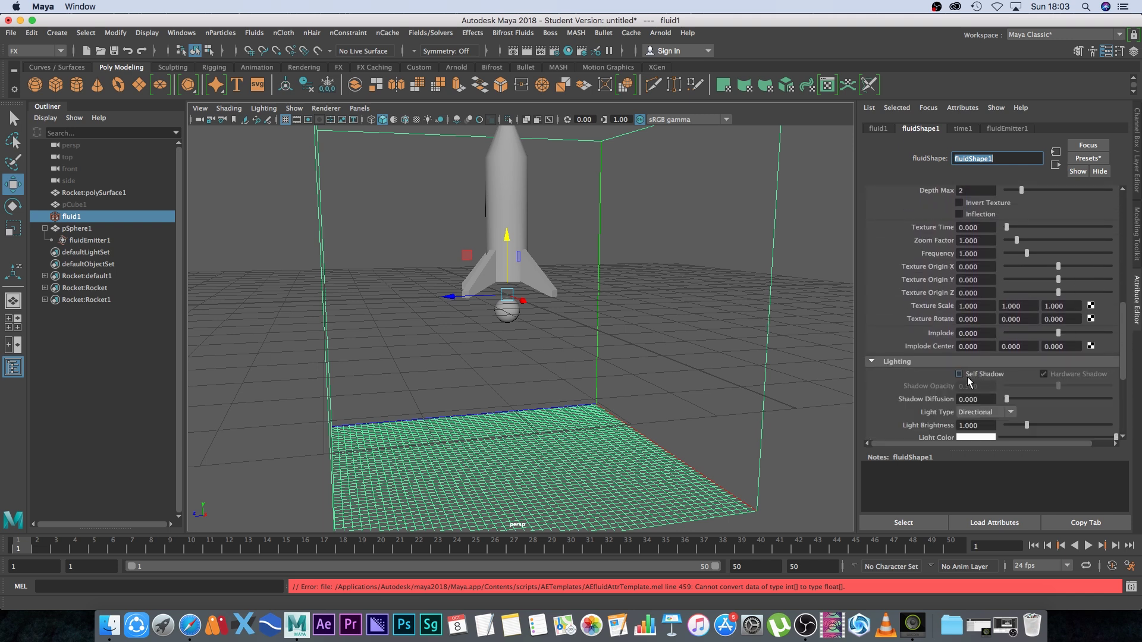
{"action": "left_click", "coordinate": [960, 374]}
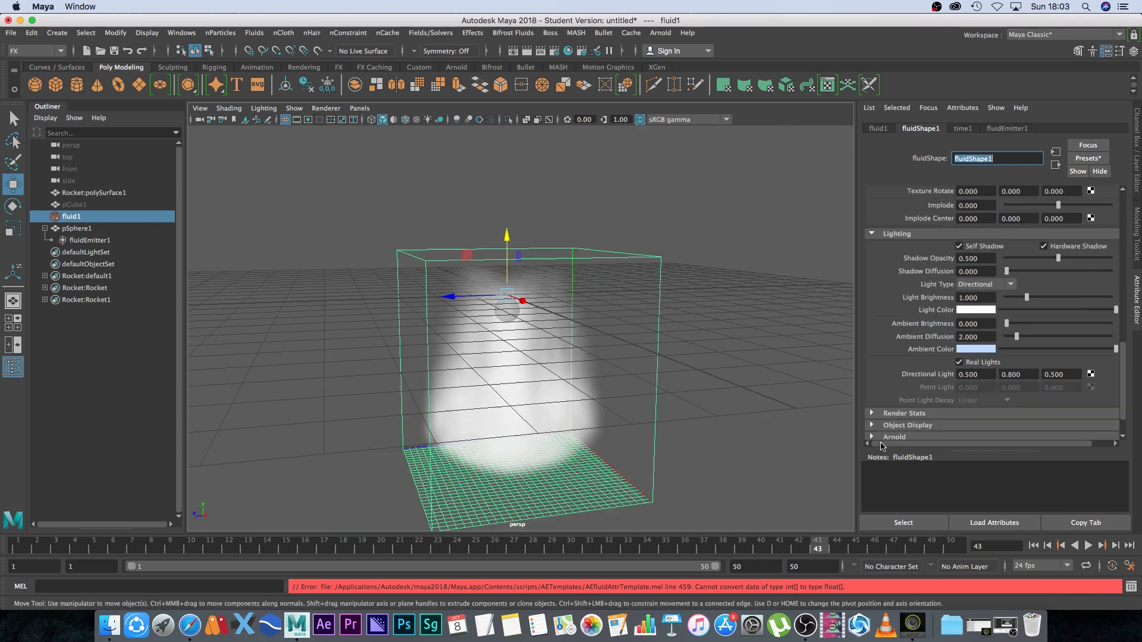
{"action": "left_click", "coordinate": [1034, 545]}
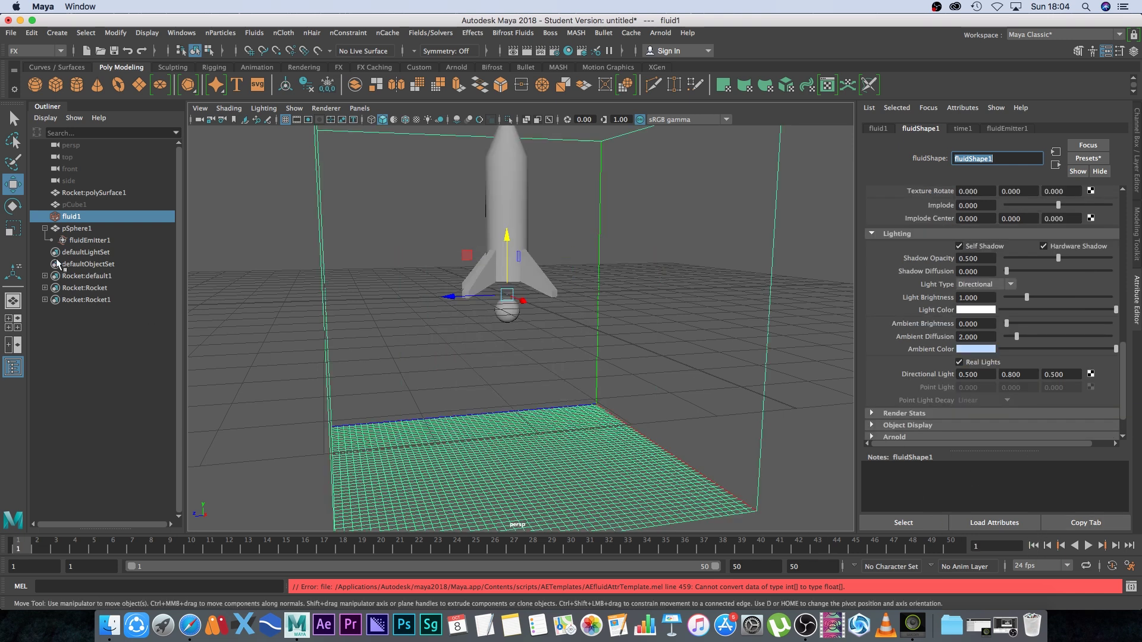
Step: Set the Density/Voxel/Sec of fluidEmitter1 to 10 in its fluid attributes
{"action": "left_click", "coordinate": [94, 225]}
{"action": "left_click", "coordinate": [76, 239]}
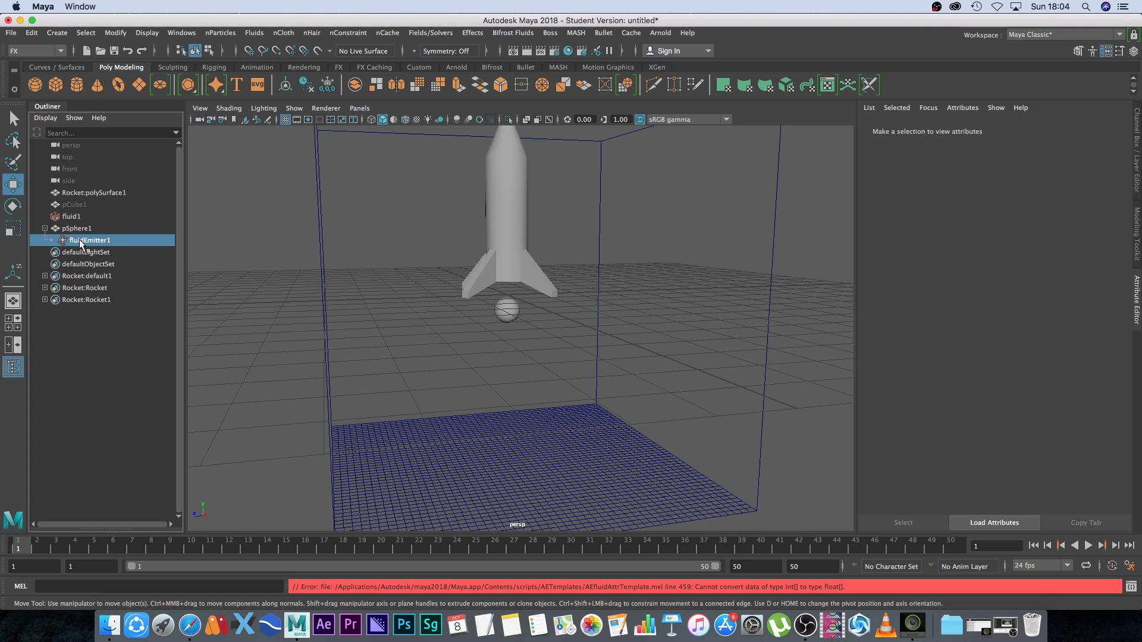
{"action": "left_click", "coordinate": [872, 193]}
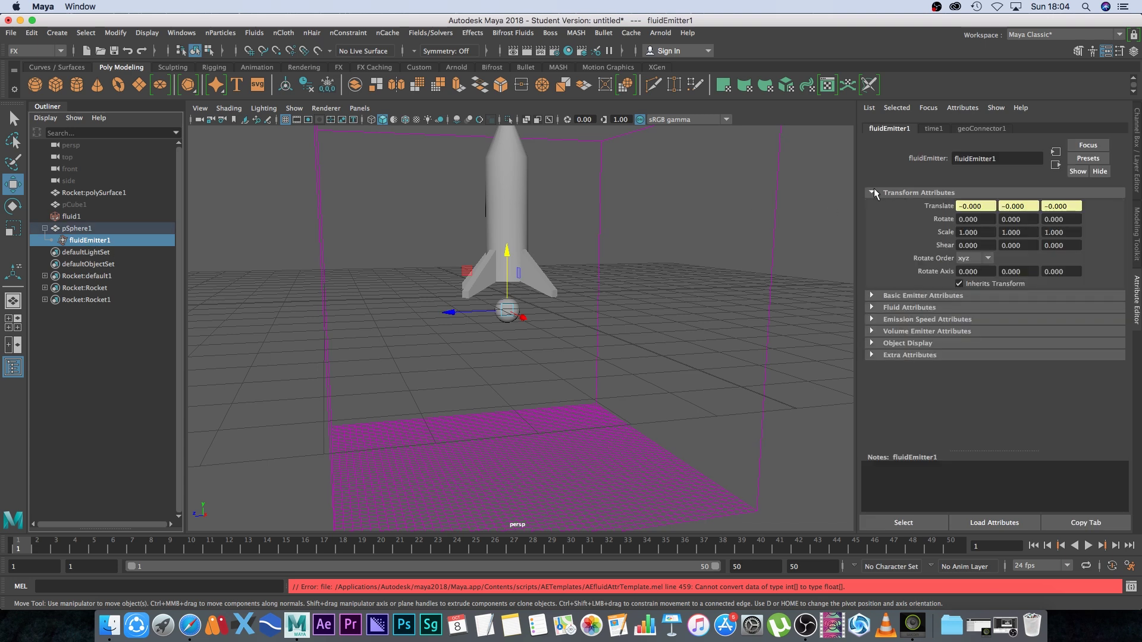
{"action": "left_click", "coordinate": [872, 193]}
{"action": "left_click", "coordinate": [871, 204]}
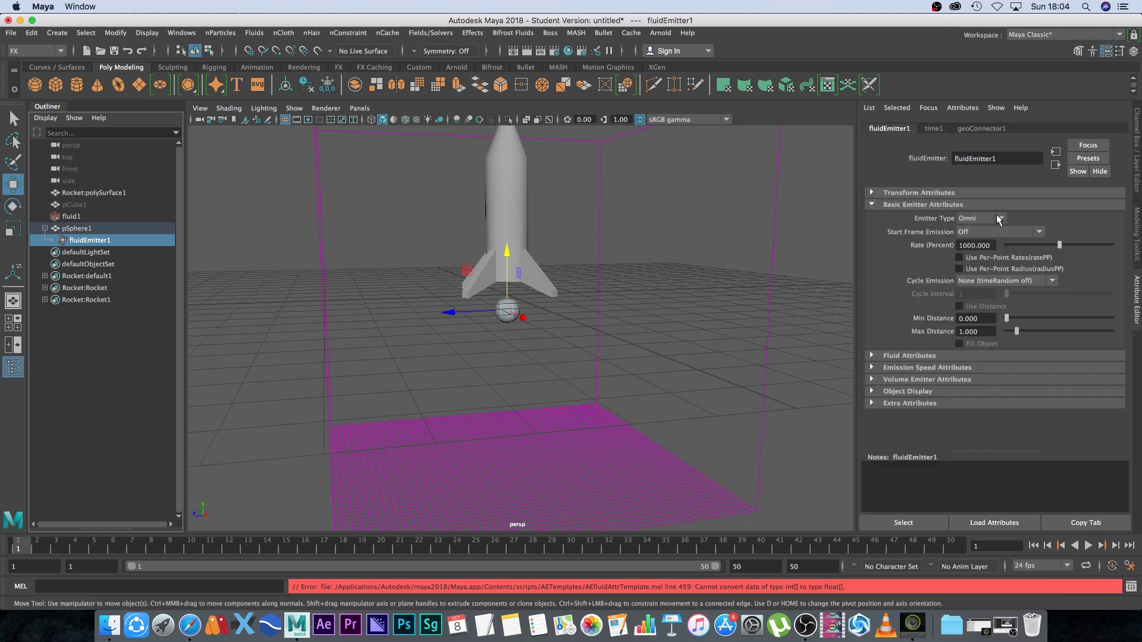
{"action": "left_click", "coordinate": [872, 205]}
{"action": "left_click", "coordinate": [870, 216]}
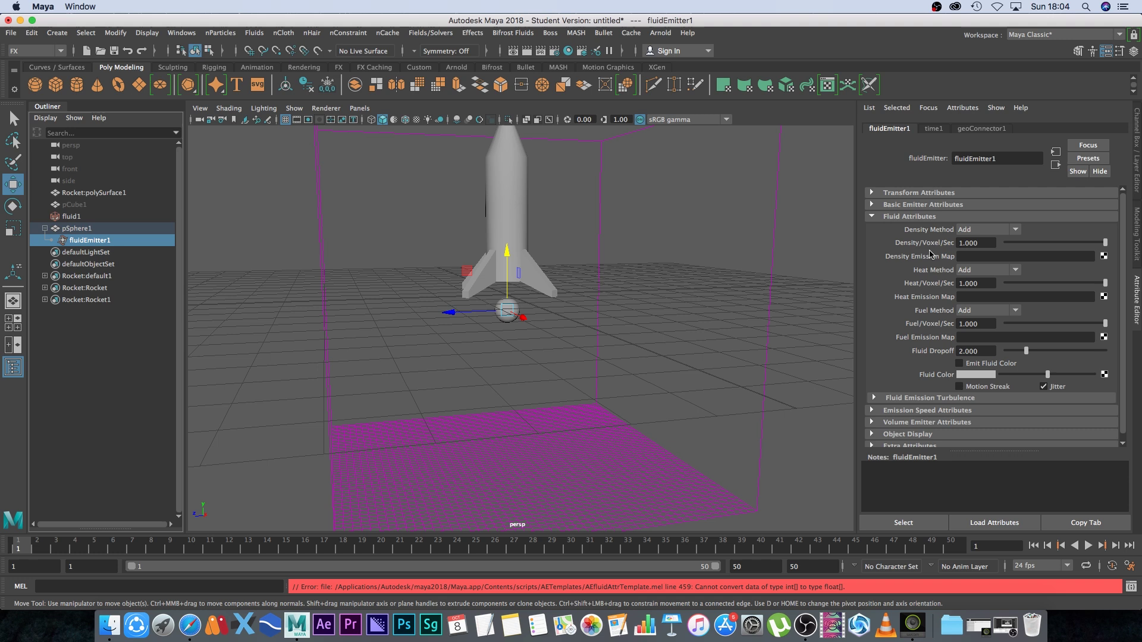
{"action": "left_click_drag", "start_coordinate": [985, 244], "coordinate": [960, 243]}
{"action": "type", "text": "10"}
{"action": "key", "text": "Return"}
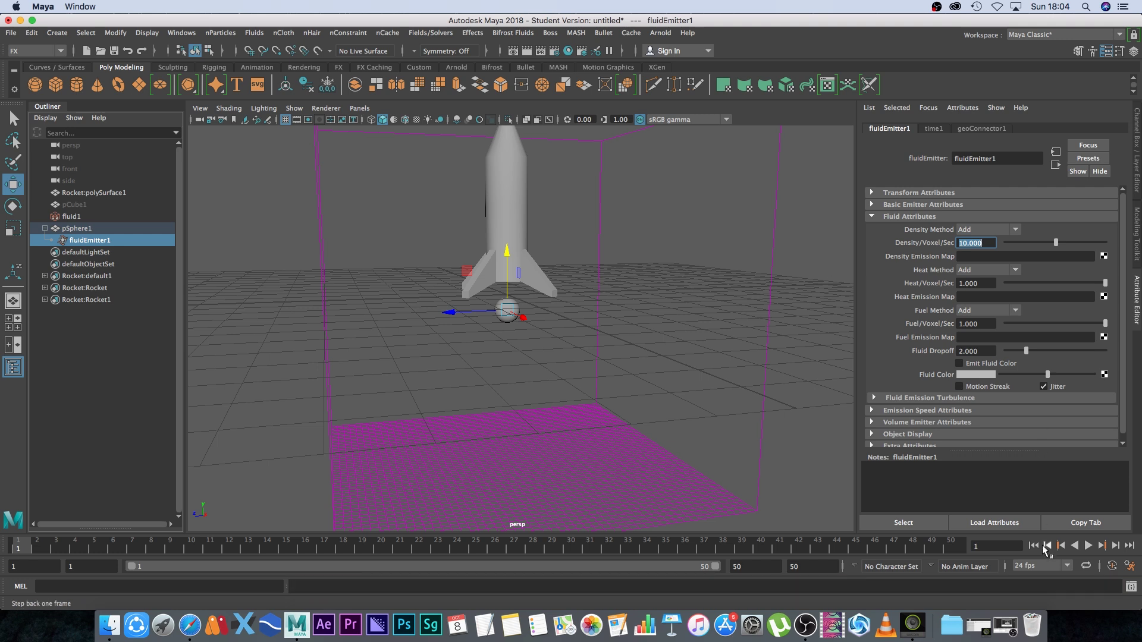
Step: Play the simulation to check the denser smoke and return to the first frame
{"action": "left_click", "coordinate": [1089, 546]}
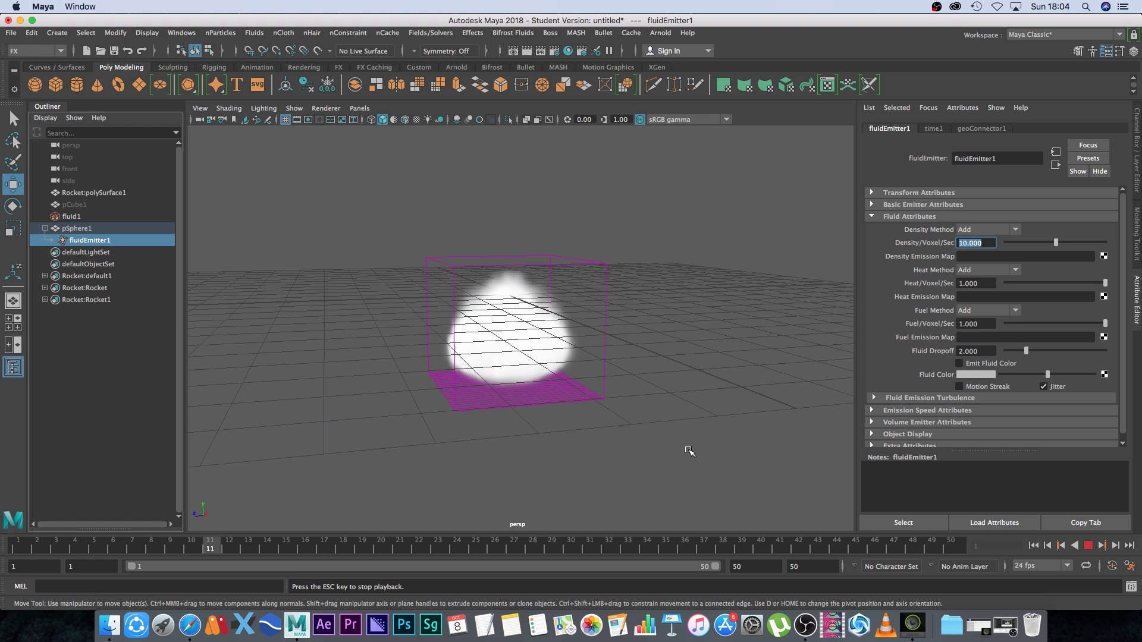
{"action": "left_click", "coordinate": [1089, 547]}
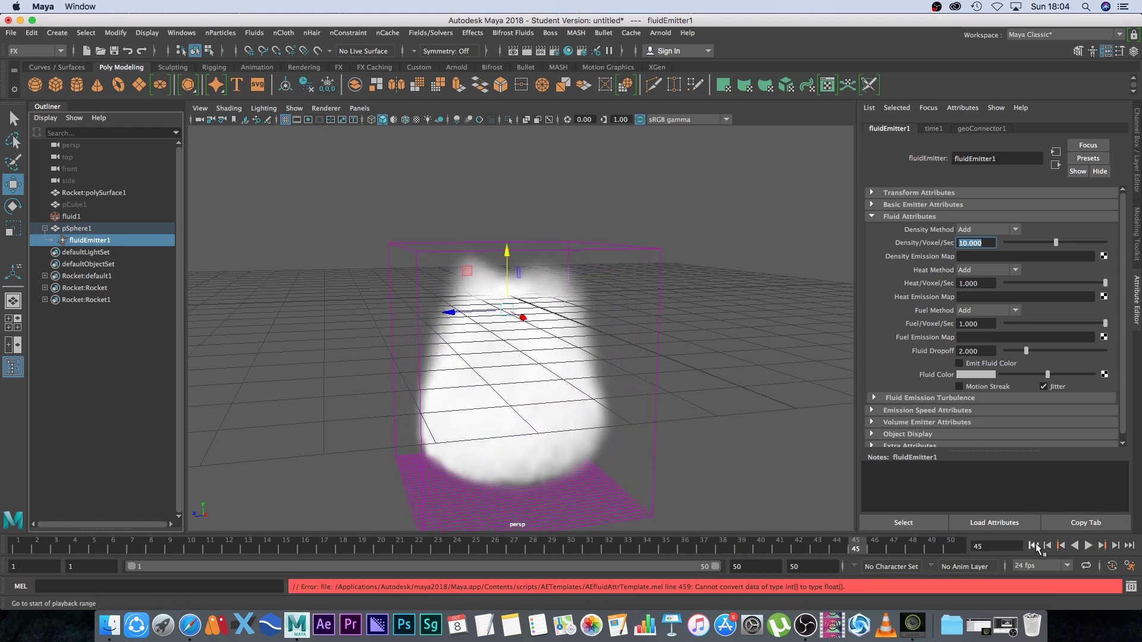
{"action": "left_click", "coordinate": [1036, 548]}
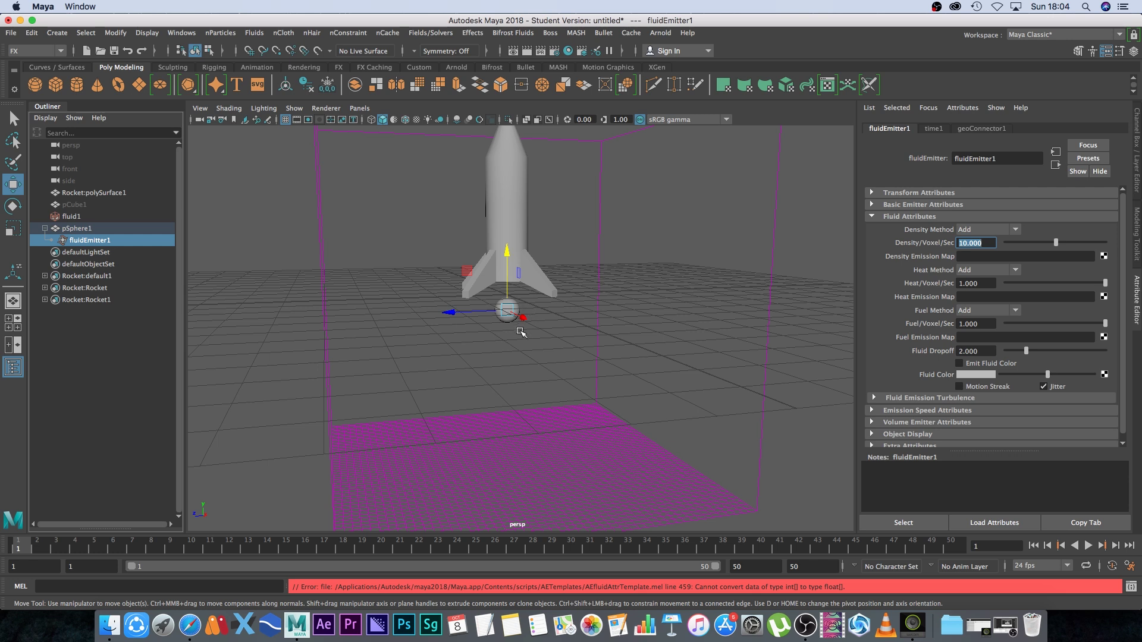
Step: Move the emitter sphere straight up so it sits inside the base of the rocket
{"action": "left_click", "coordinate": [526, 360]}
{"action": "left_click", "coordinate": [515, 305]}
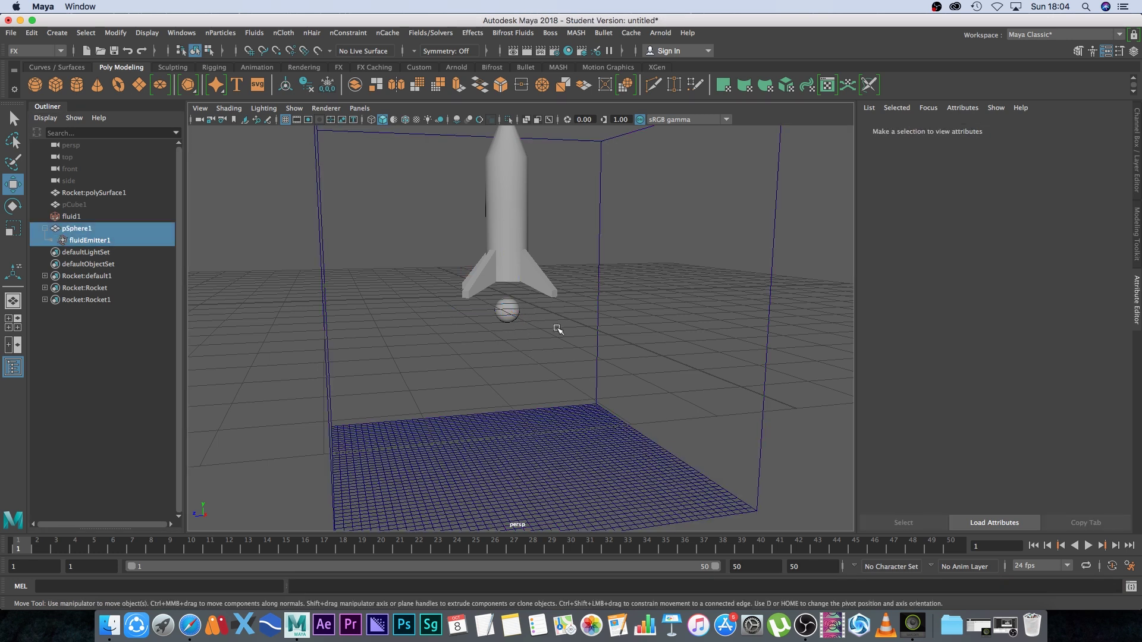
{"action": "left_click_drag", "start_coordinate": [506, 249], "coordinate": [576, 234]}
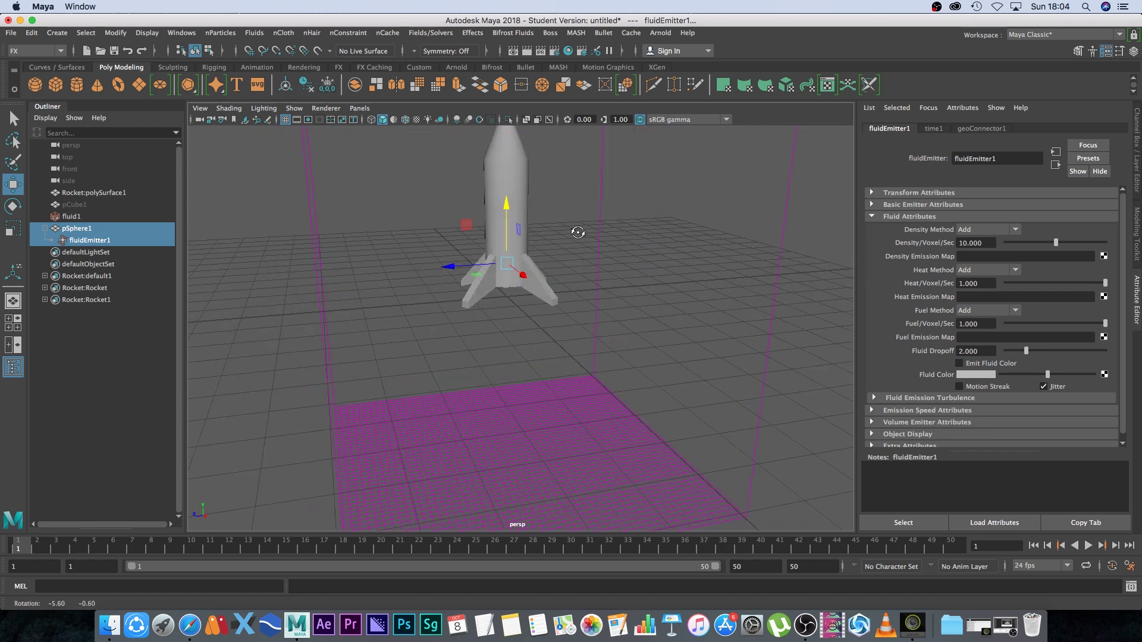
{"action": "left_click", "coordinate": [70, 351]}
Step: Parent pSphere1 under Rocket:polySurface1 in the scene hierarchy and expand it down to fluidEmitter1
{"action": "left_click", "coordinate": [73, 228]}
{"action": "left_click", "coordinate": [45, 228]}
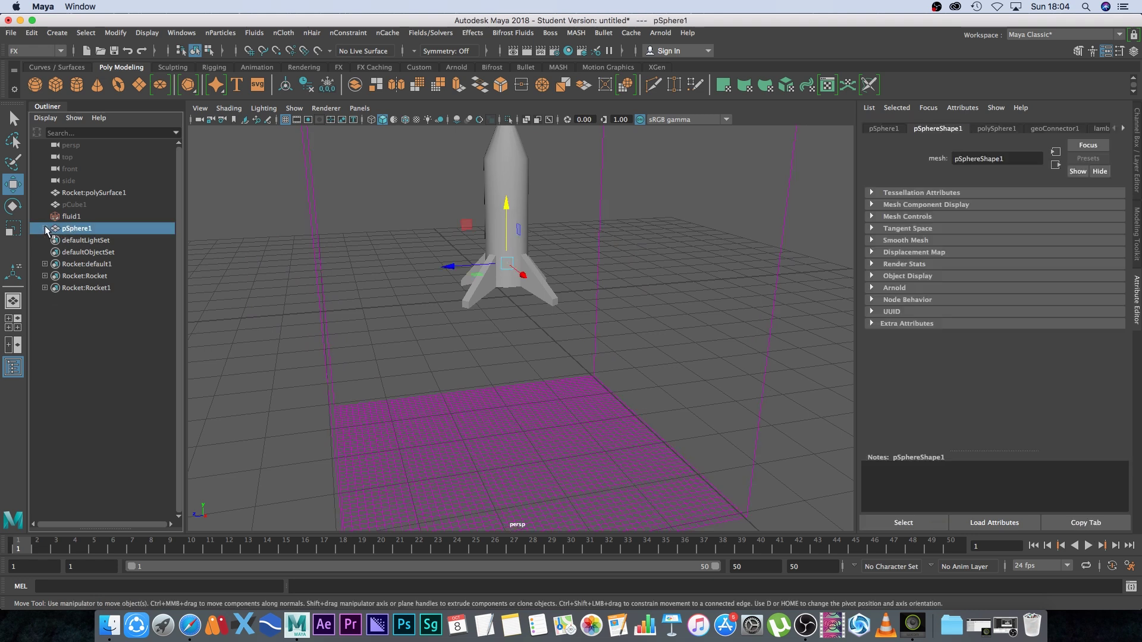
{"action": "left_click_drag", "start_coordinate": [58, 234], "coordinate": [64, 196]}
{"action": "left_click", "coordinate": [44, 193]}
{"action": "left_click", "coordinate": [83, 192]}
{"action": "left_click", "coordinate": [82, 205]}
{"action": "left_click", "coordinate": [52, 205]}
{"action": "left_click", "coordinate": [96, 218]}
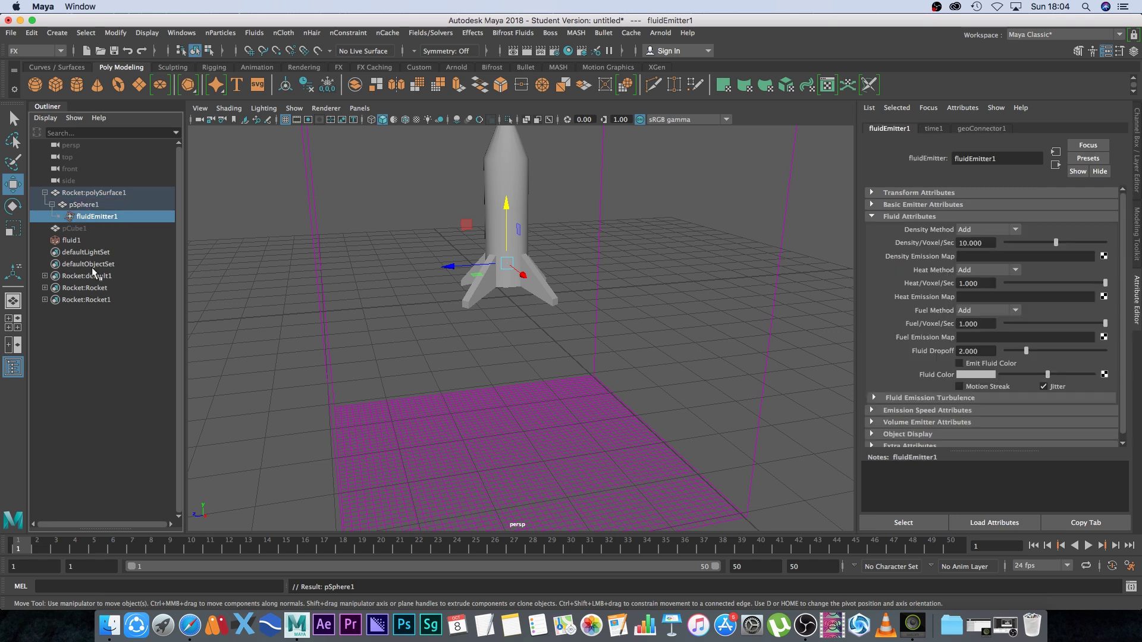
Step: Deselect everything and play the simulation to check that the smoke follows the launching rocket
{"action": "left_click", "coordinate": [99, 334]}
{"action": "right_click_drag", "start_coordinate": [503, 365], "coordinate": [426, 230], "text": "alt"}
{"action": "middle_click_drag", "start_coordinate": [479, 368], "coordinate": [453, 421], "text": "alt"}
{"action": "key", "text": "alt+v"}
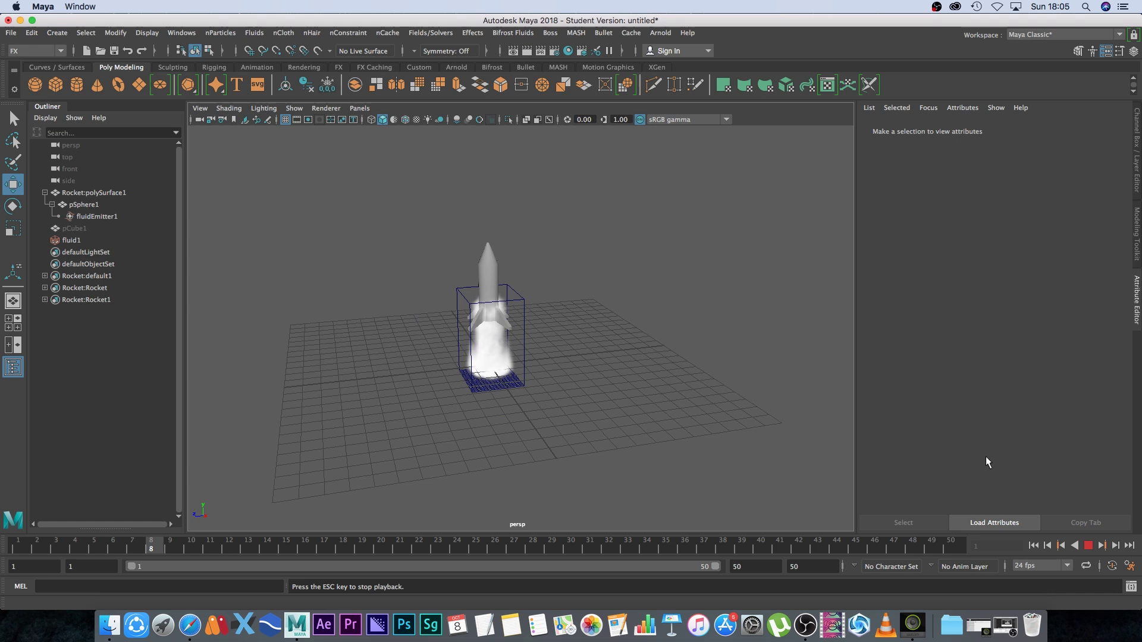
{"action": "left_click", "coordinate": [1088, 546]}
{"action": "left_click", "coordinate": [1088, 546]}
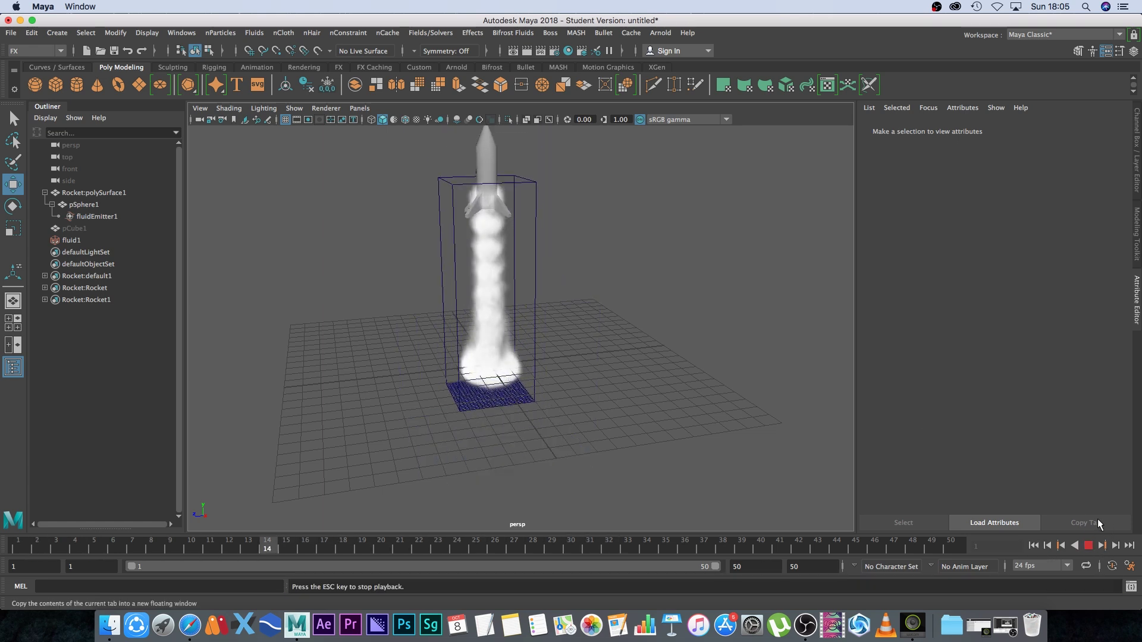
Step: Unhide pCube1, the slab beneath the rocket, so it shows in the viewport
{"action": "right_click_drag", "start_coordinate": [654, 364], "coordinate": [738, 364], "text": "alt"}
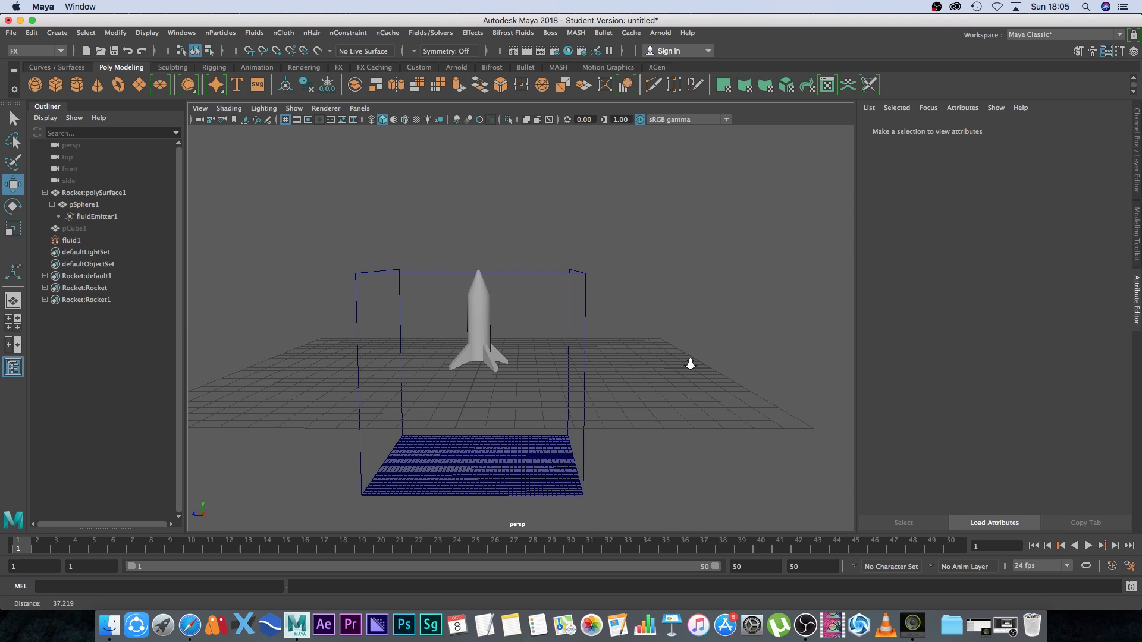
{"action": "middle_click_drag", "start_coordinate": [632, 367], "coordinate": [662, 331], "text": "alt"}
{"action": "left_click_drag", "start_coordinate": [685, 387], "coordinate": [608, 350], "text": "alt"}
{"action": "scroll", "coordinate": [610, 352], "scroll_direction": "up", "scroll_amount": 5}
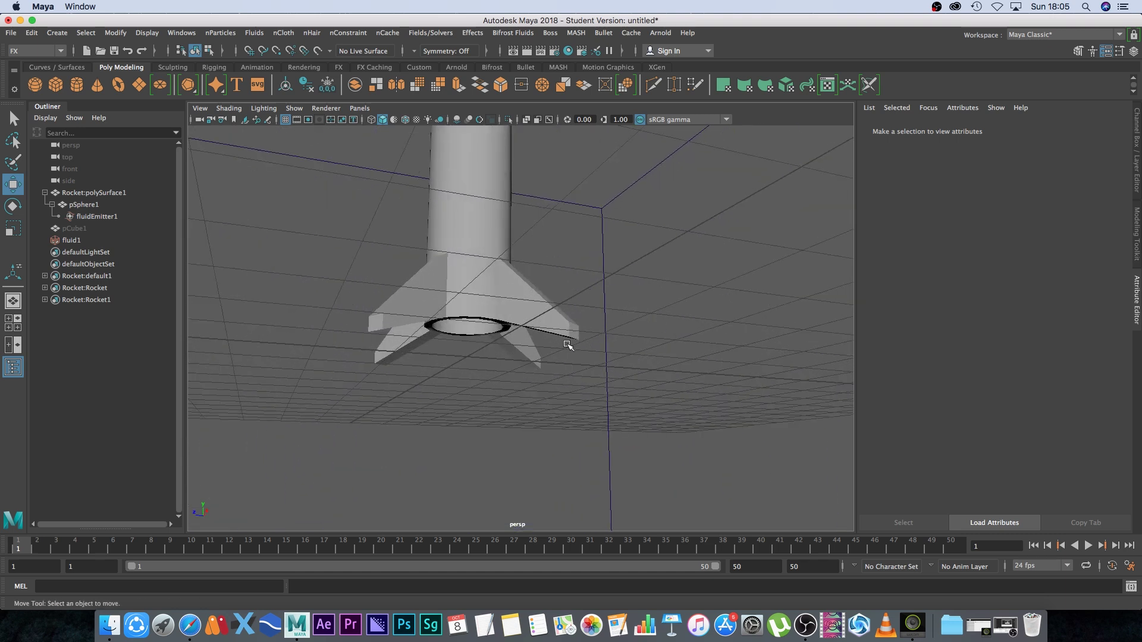
{"action": "left_click", "coordinate": [73, 228]}
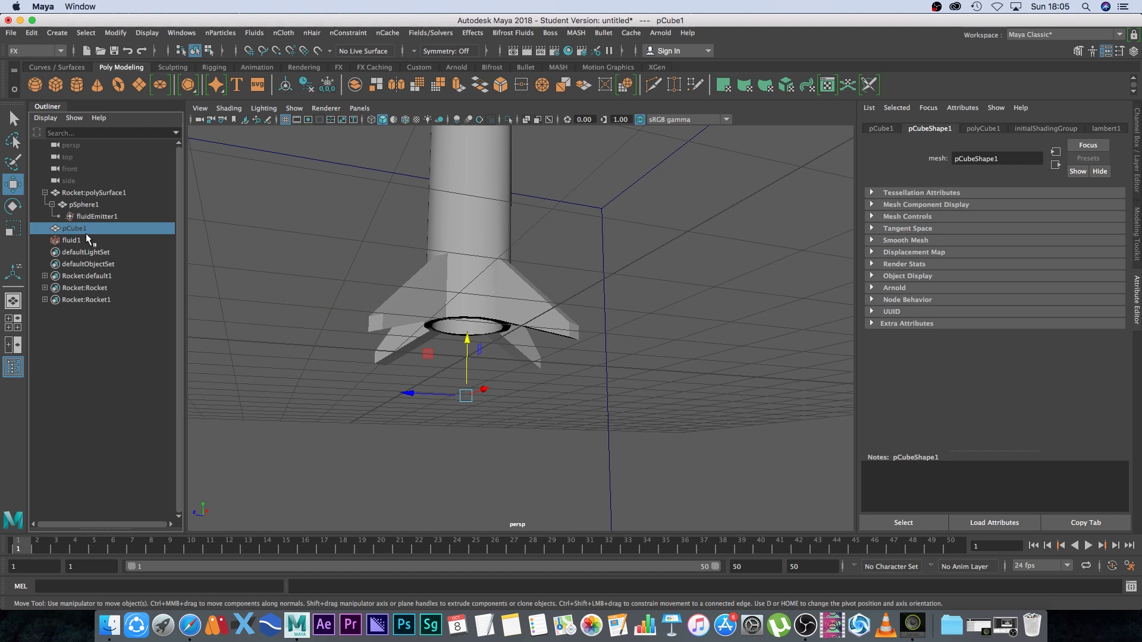
{"action": "key", "text": "h"}
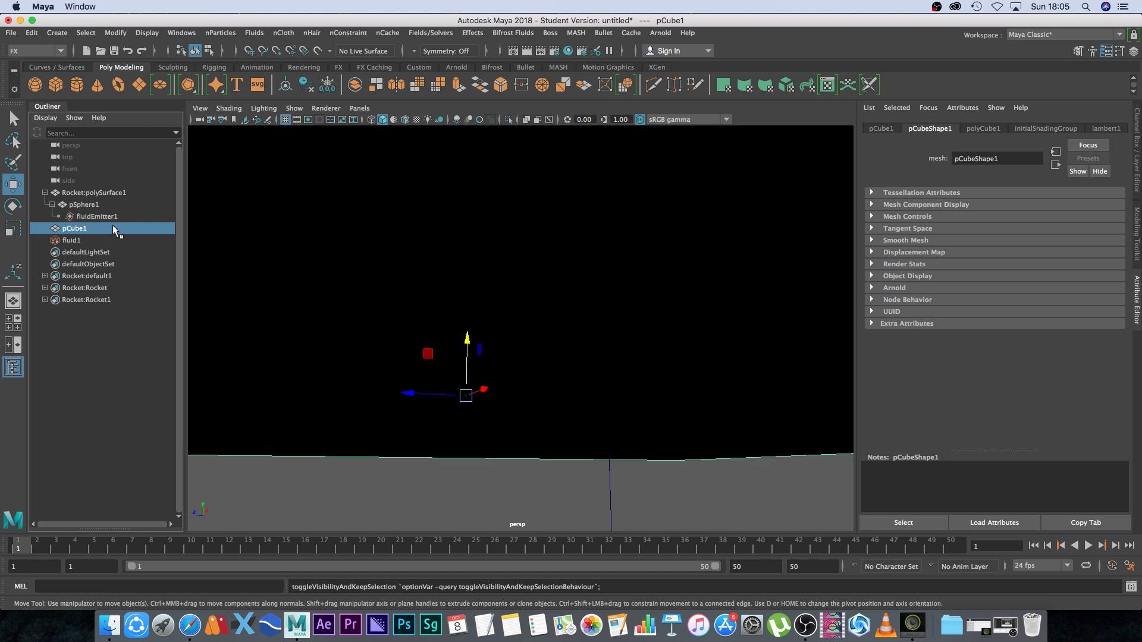
{"action": "left_click_drag", "start_coordinate": [381, 294], "coordinate": [522, 388], "text": "alt"}
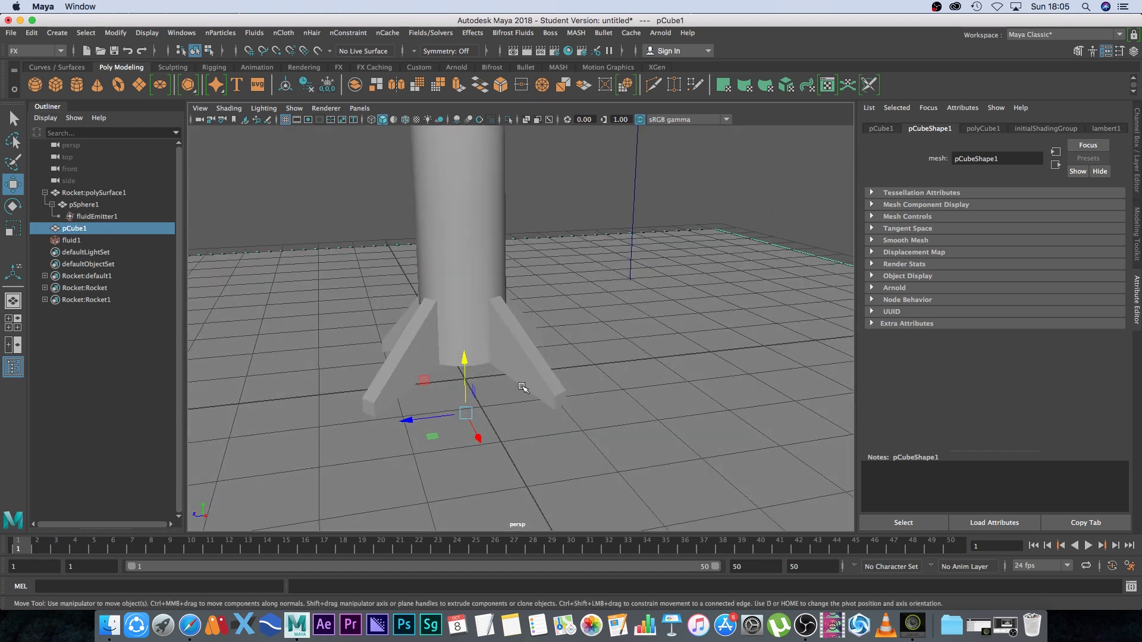
Step: Rename pCube1 as Floor
{"action": "double_click", "coordinate": [74, 228]}
{"action": "type", "text": "Floor"}
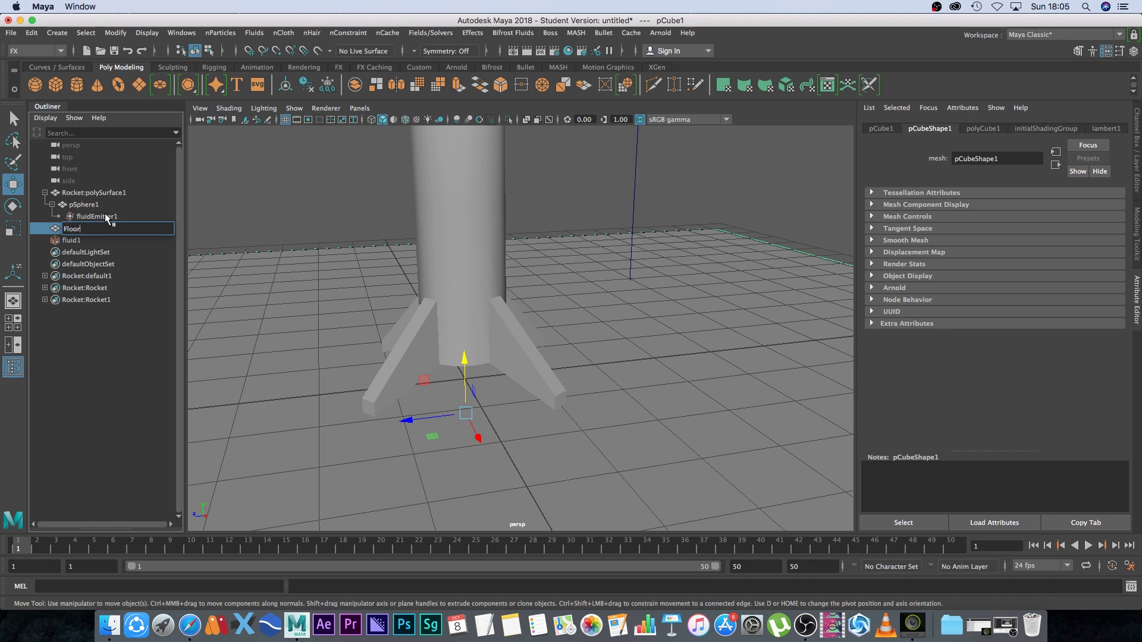
{"action": "key", "text": "Return"}
Step: Make the fluid1 container collide with the rocket mesh, Rocket:polySurface1
{"action": "left_click_drag", "start_coordinate": [559, 365], "coordinate": [637, 326], "text": "alt"}
{"action": "right_click_drag", "start_coordinate": [652, 333], "coordinate": [503, 187], "text": "alt"}
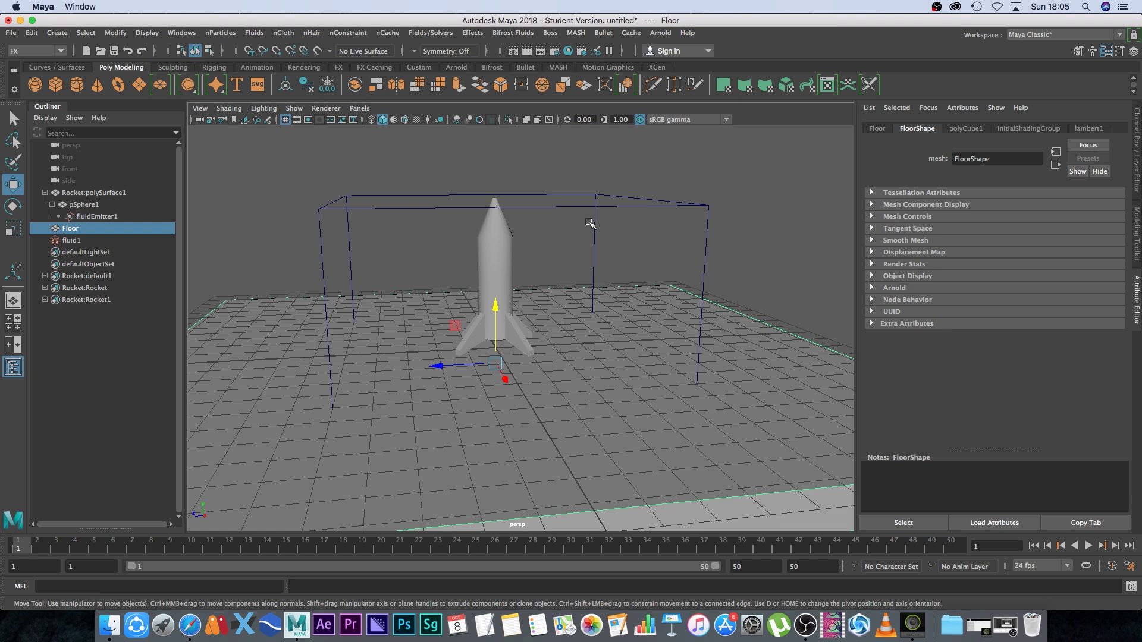
{"action": "left_click", "coordinate": [595, 227]}
{"action": "left_click_drag", "start_coordinate": [634, 298], "coordinate": [563, 261], "text": "alt"}
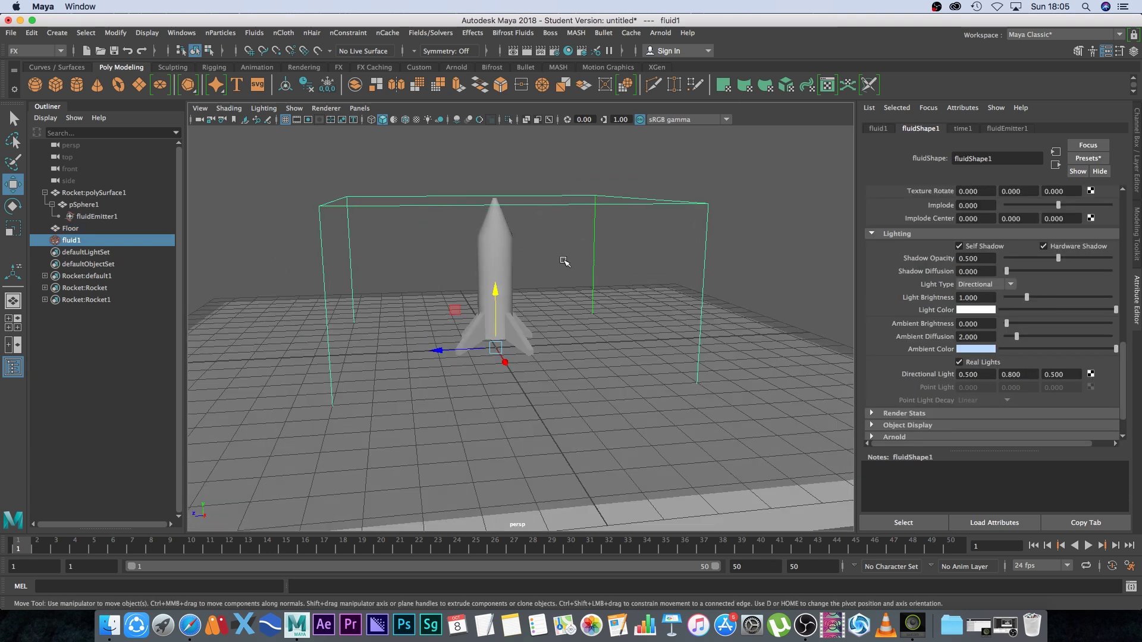
{"action": "left_click", "coordinate": [498, 232], "text": "shift"}
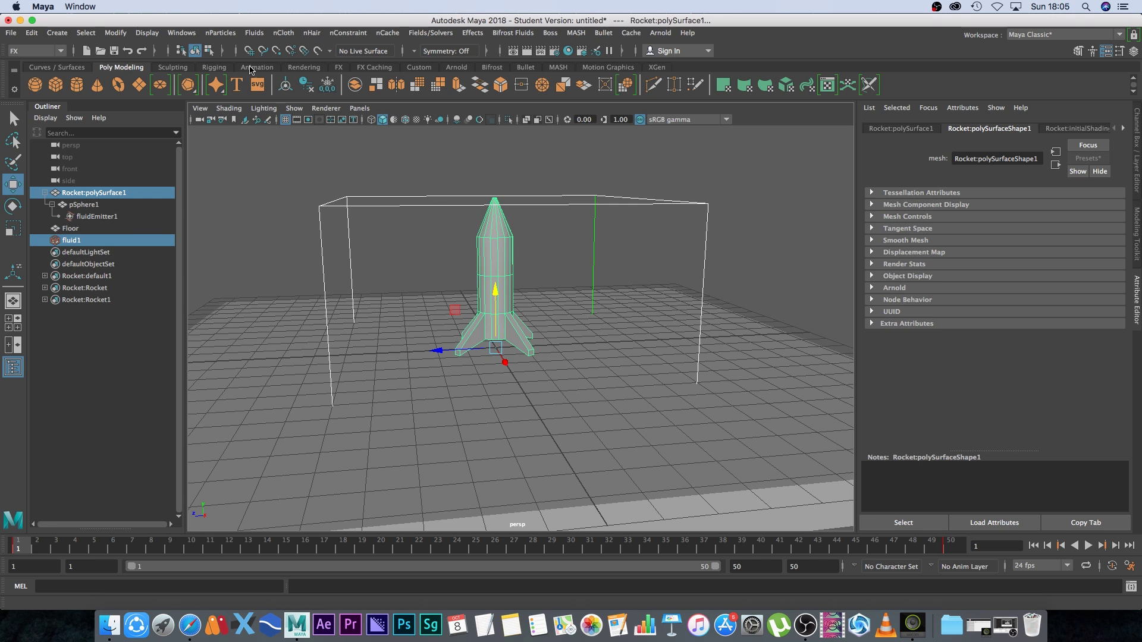
{"action": "left_click", "coordinate": [254, 33]}
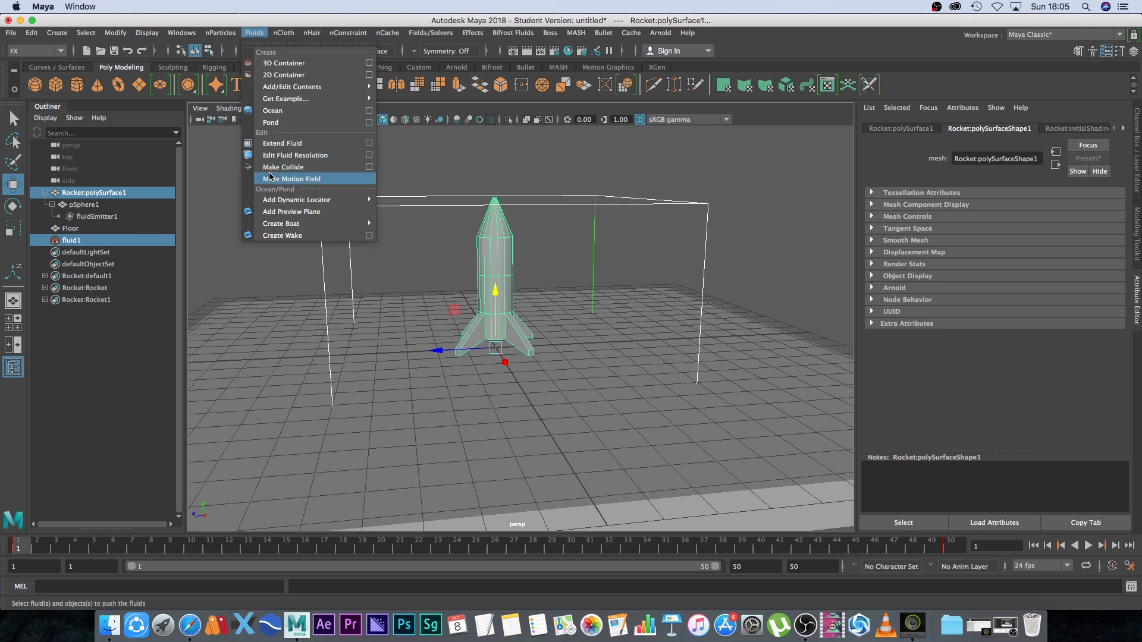
{"action": "left_click", "coordinate": [287, 169]}
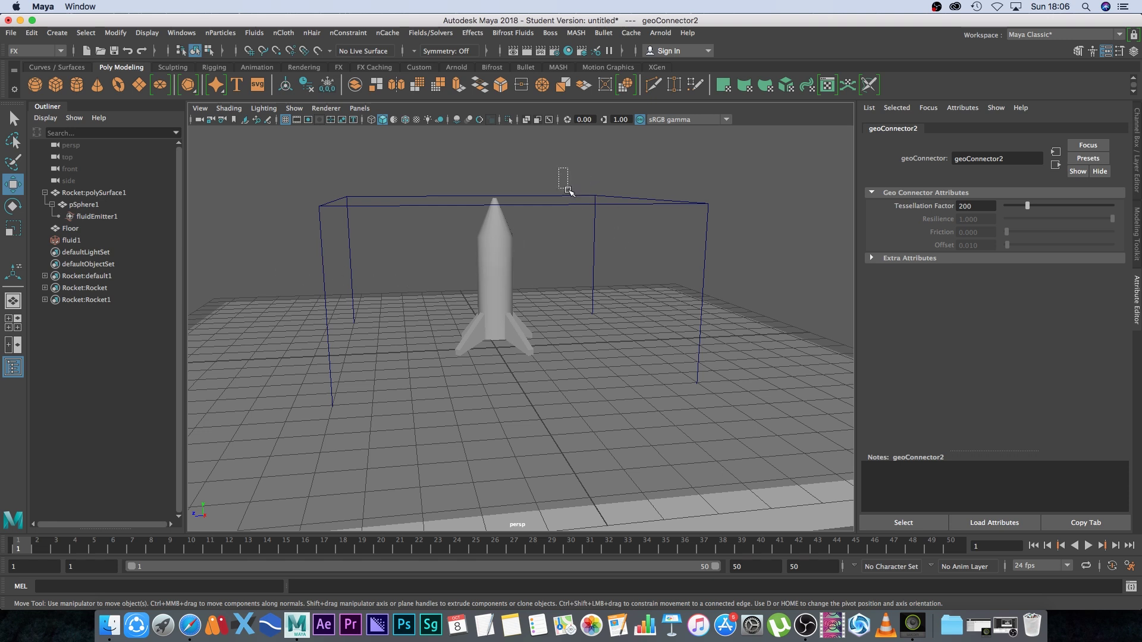
Step: Make the fluid1 container collide with Floor and play the simulation to check how the smoke meets the surfaces
{"action": "left_click", "coordinate": [710, 286]}
{"action": "left_click", "coordinate": [778, 316], "text": "shift"}
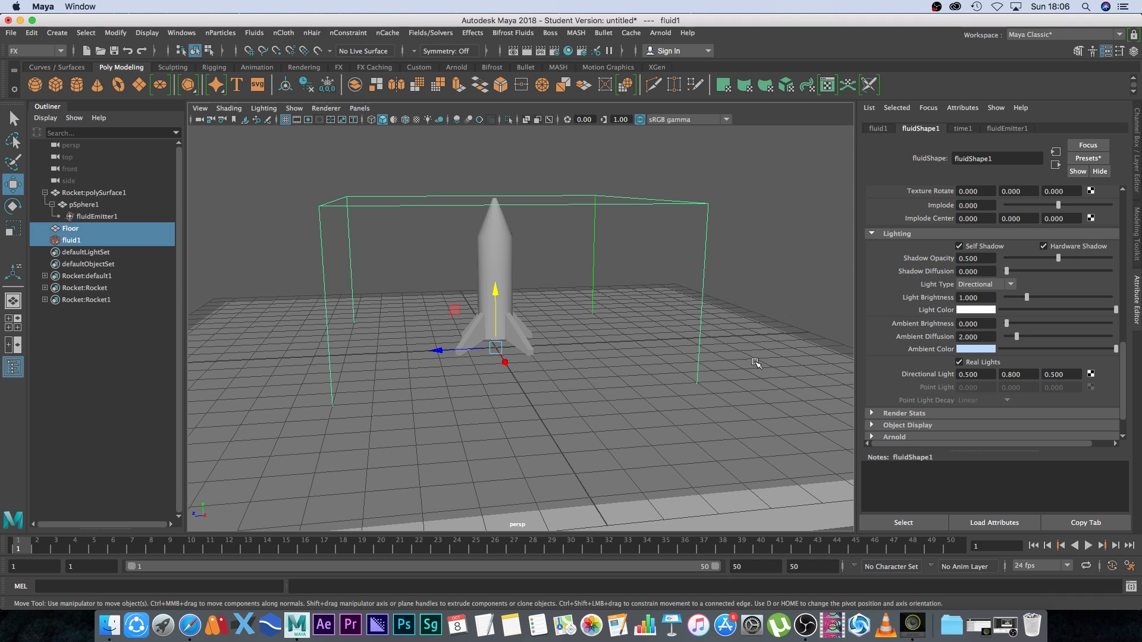
{"action": "left_click", "coordinate": [253, 34]}
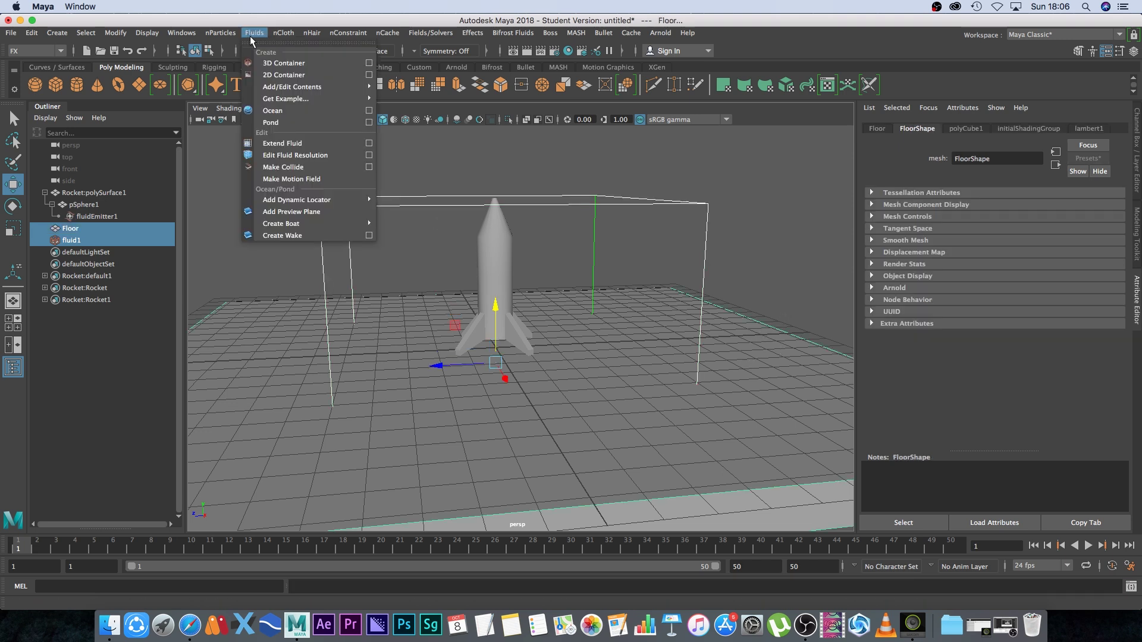
{"action": "left_click", "coordinate": [285, 170]}
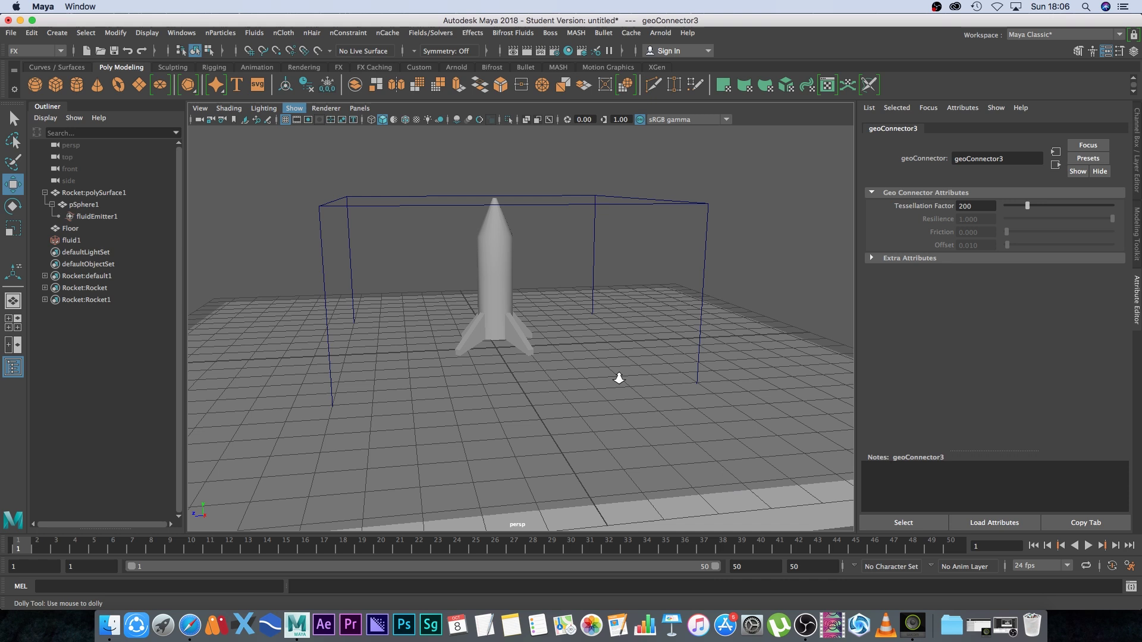
{"action": "right_click_drag", "start_coordinate": [620, 377], "coordinate": [527, 247], "text": "alt"}
{"action": "key", "text": "alt+v"}
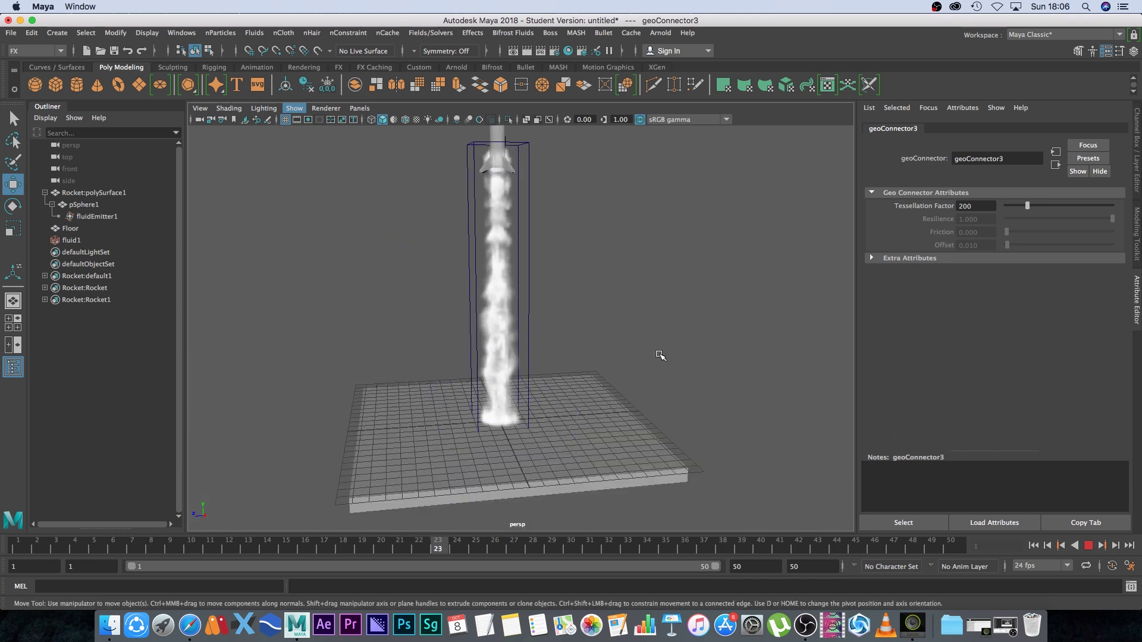